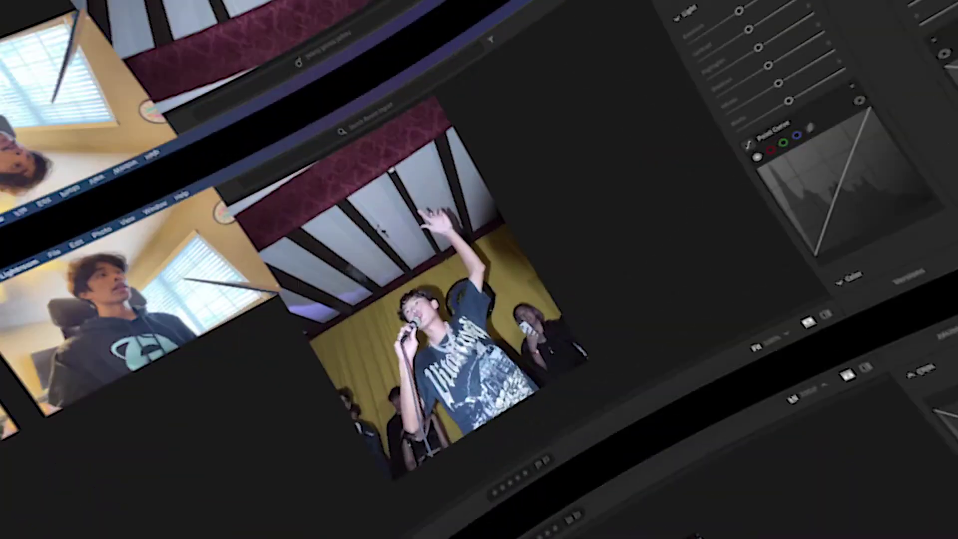
Flip between the singer and basketball photos, ending on the singer concert photo
left_click(102, 463)
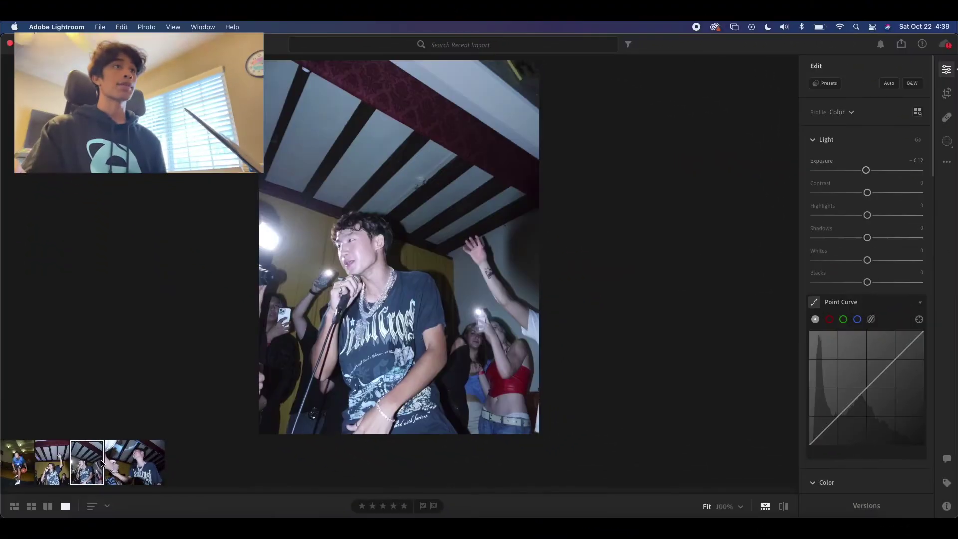
left_click(145, 471)
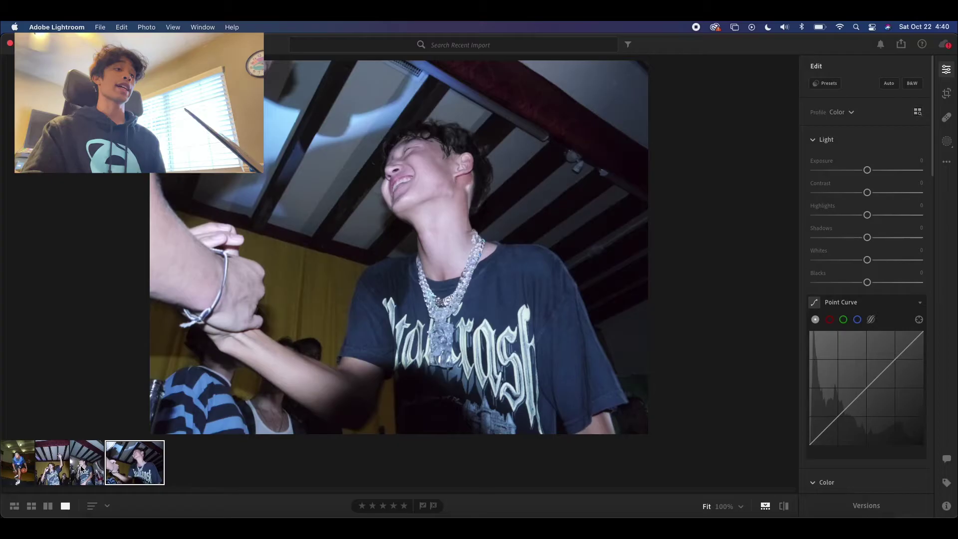
left_click(52, 467)
left_click(22, 465)
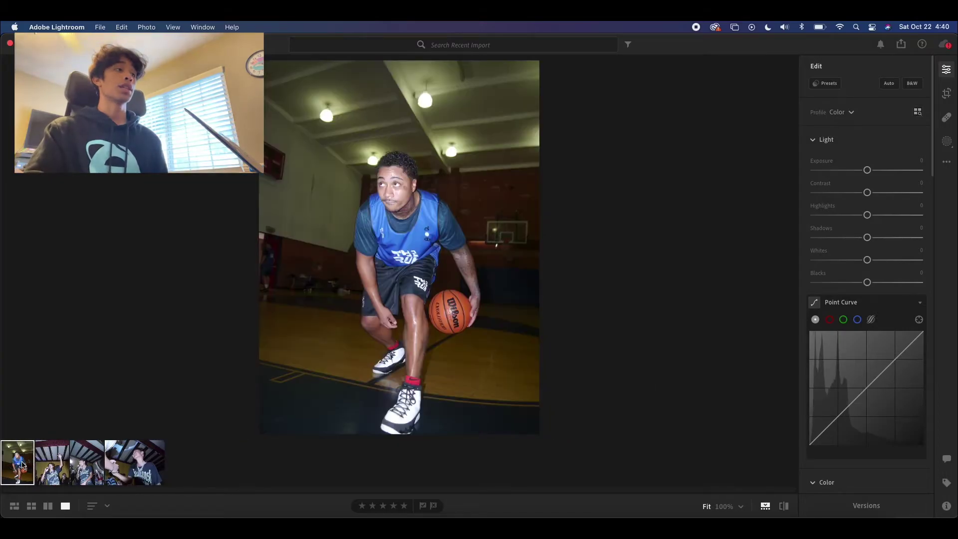
left_click(59, 465)
left_click(100, 467)
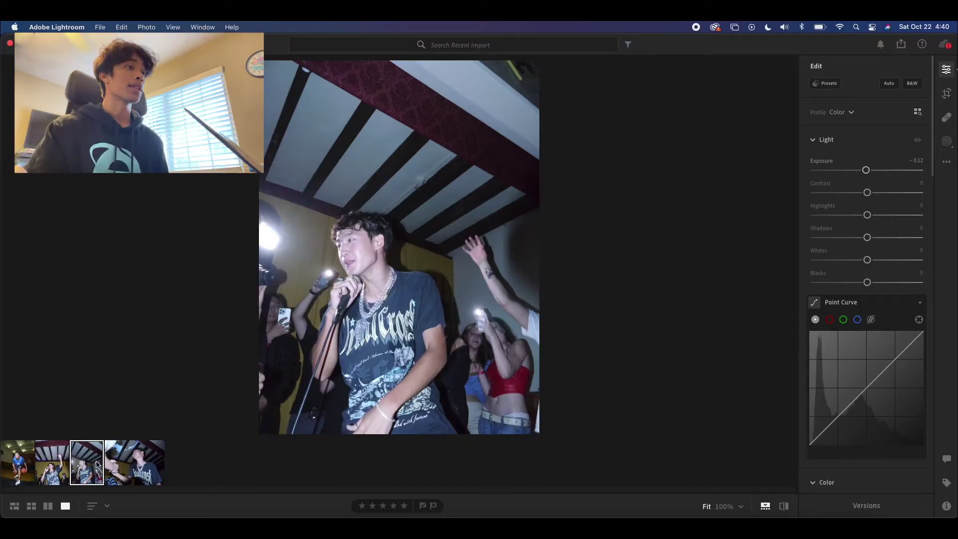
left_click(50, 469)
left_click(18, 468)
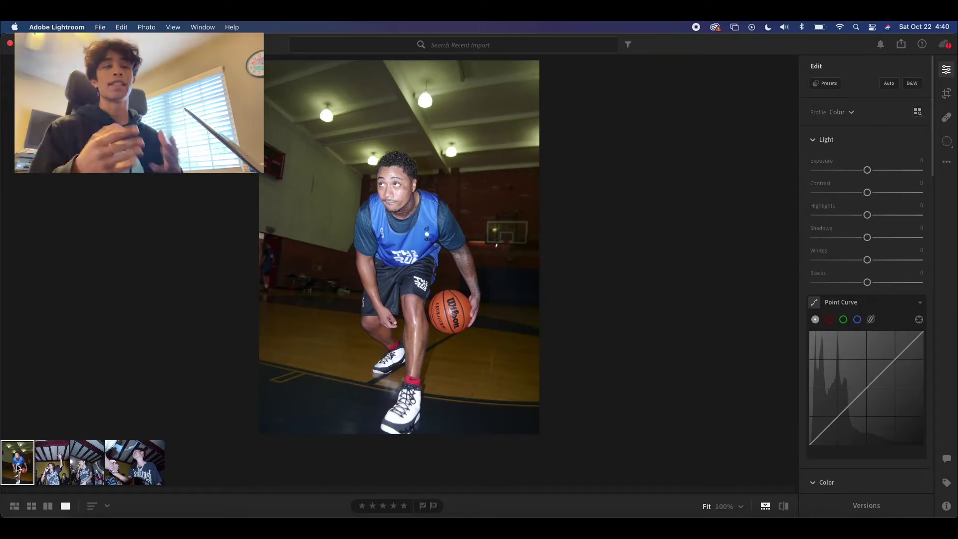
left_click(86, 461)
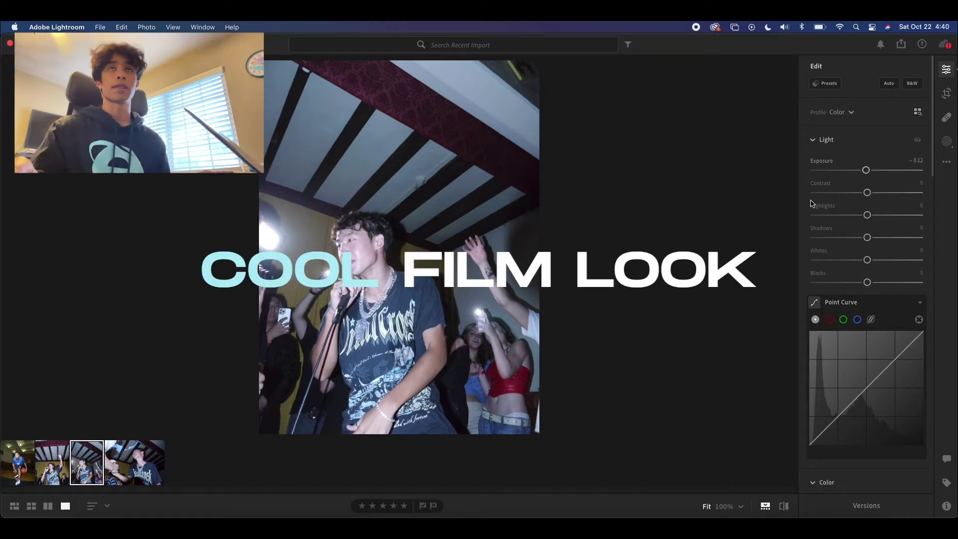
Reset Exposure and lower it to -0.20
double_click(868, 171)
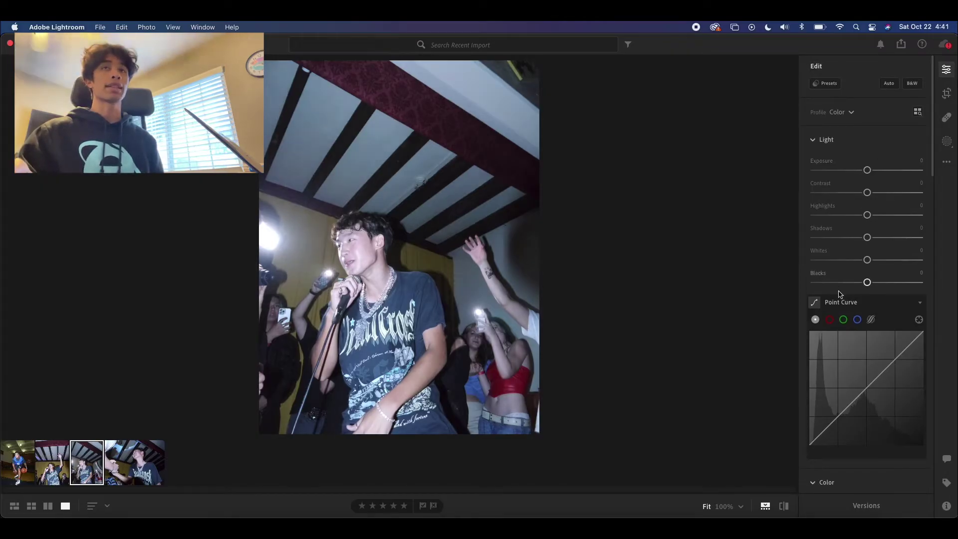
left_click_drag(868, 171, 867, 170)
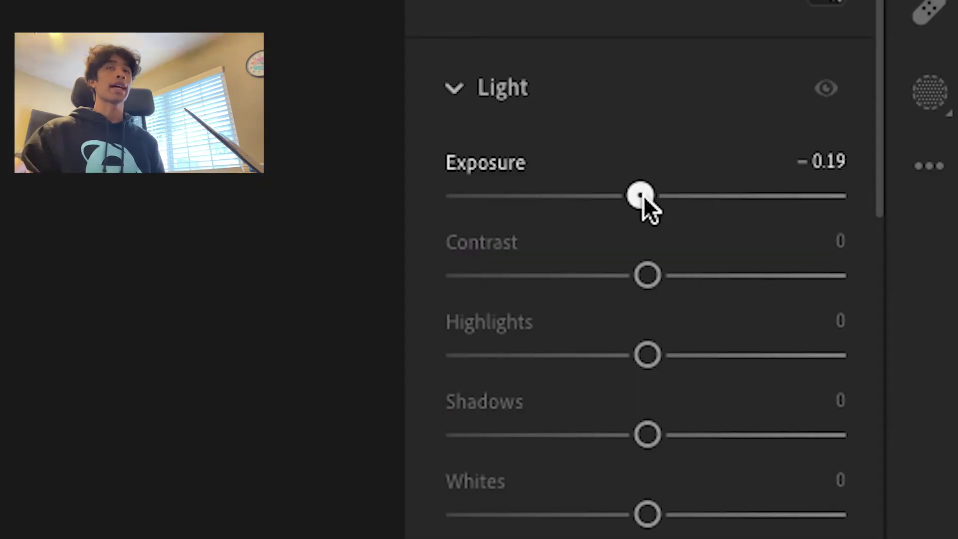
left_click_drag(643, 198, 645, 196)
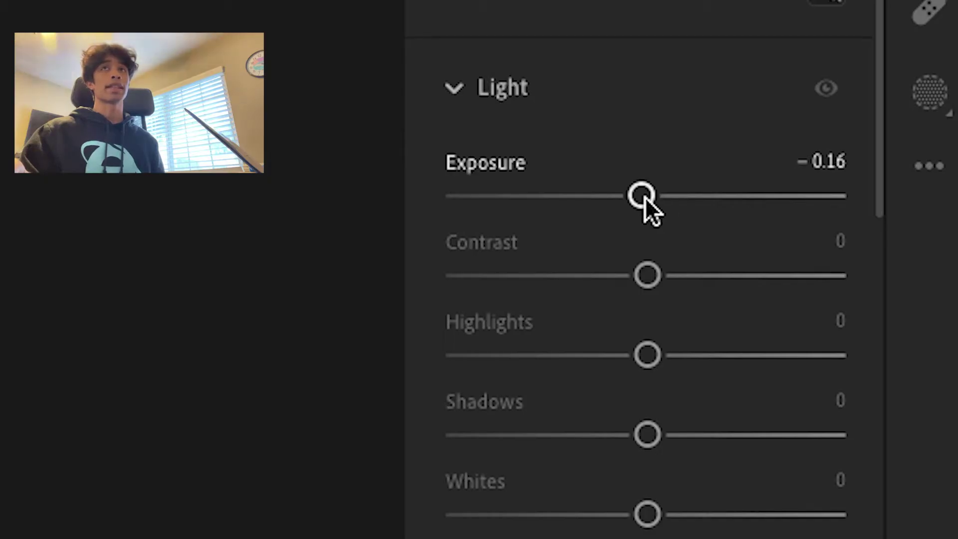
left_click_drag(645, 196, 646, 201)
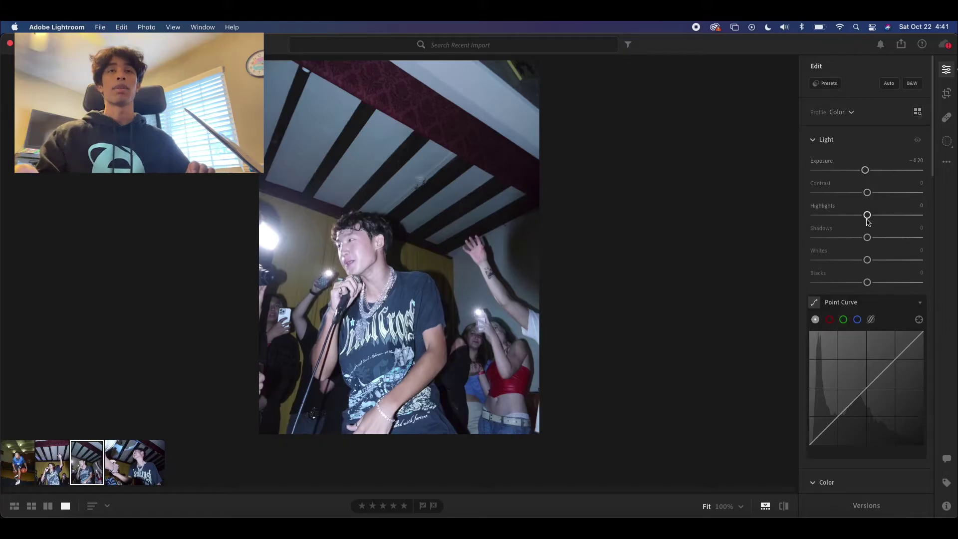
In the Light panel, set Contrast to +11 and Highlights to -9
scroll(867, 219, "down", 2)
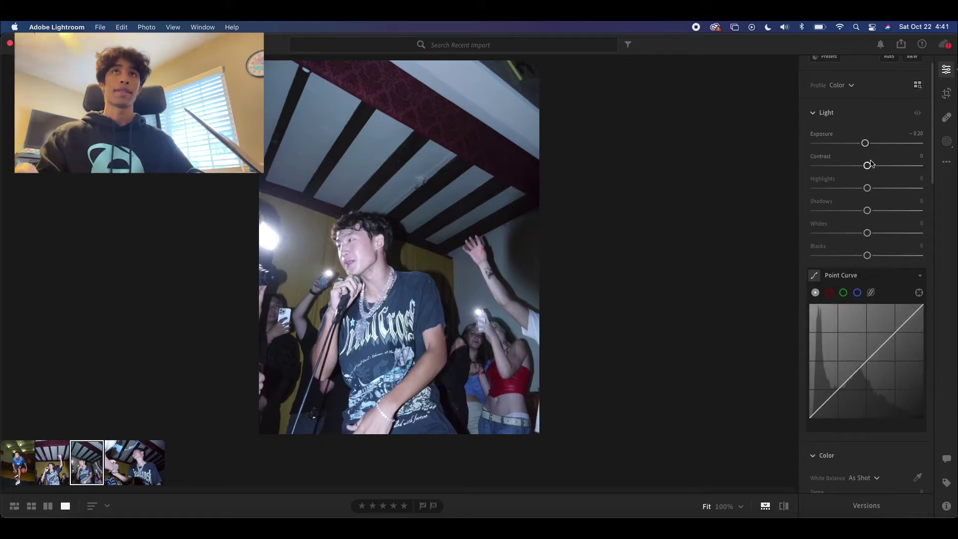
scroll(868, 170, "down", 1)
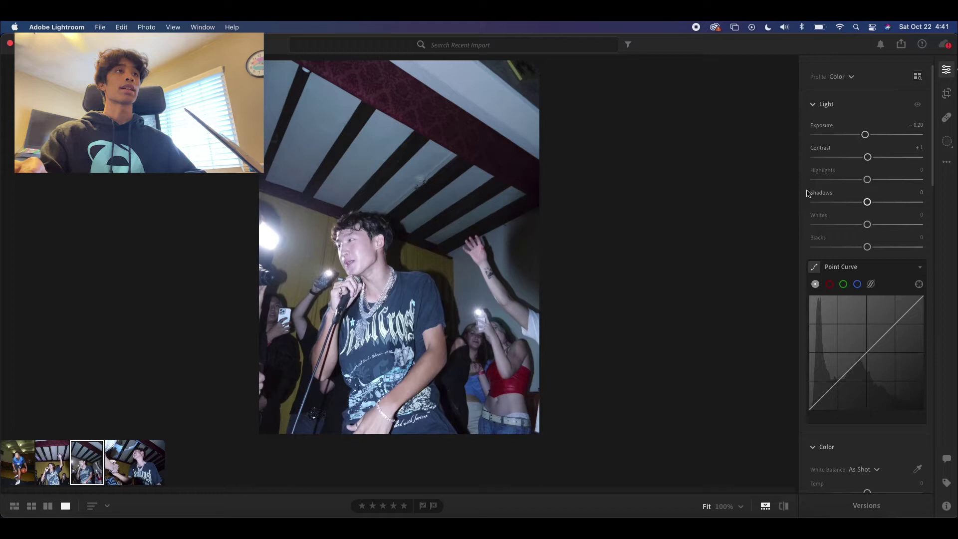
left_click(867, 158)
left_click_drag(868, 158, 868, 160)
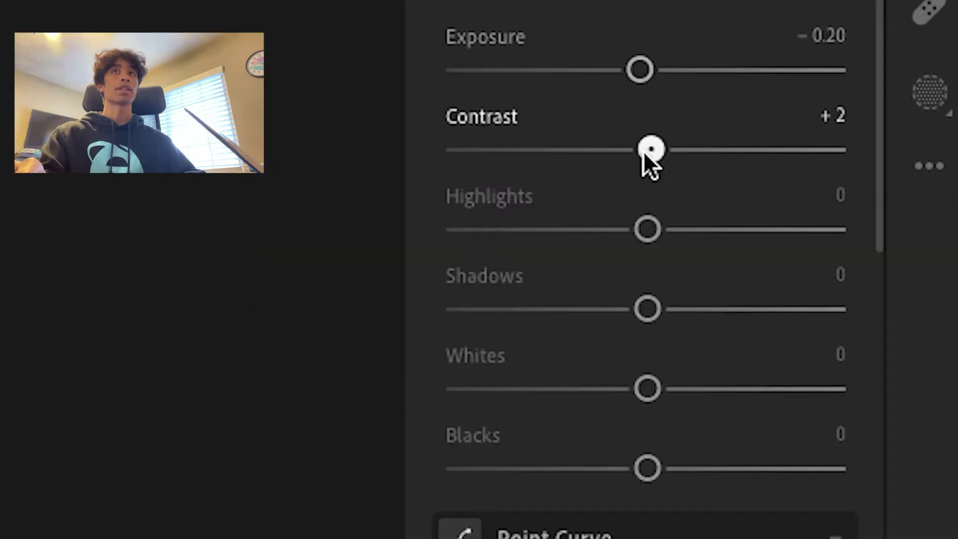
mouse_move(648, 152)
left_mouse_down()
mouse_move(699, 150)
mouse_move(665, 154)
left_mouse_up()
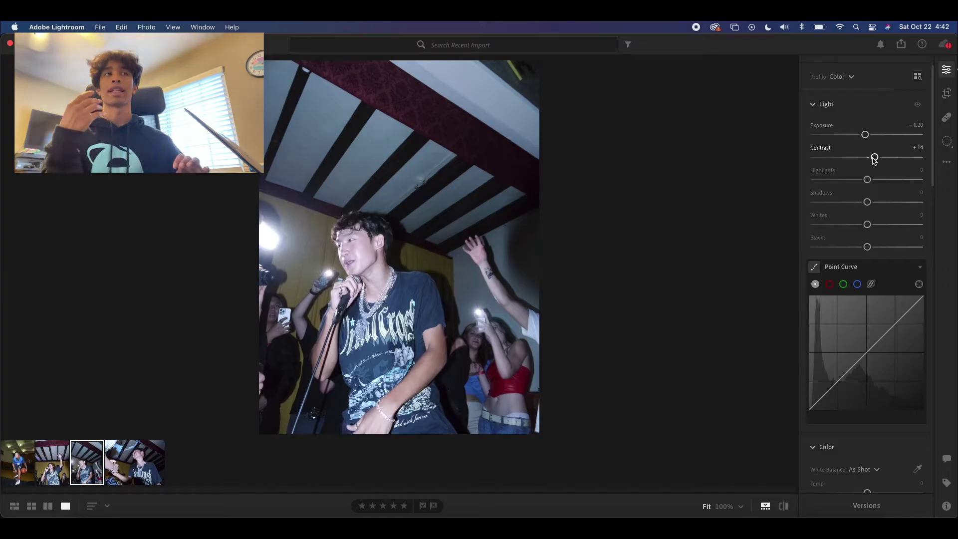
left_click(393, 262)
left_click(393, 261)
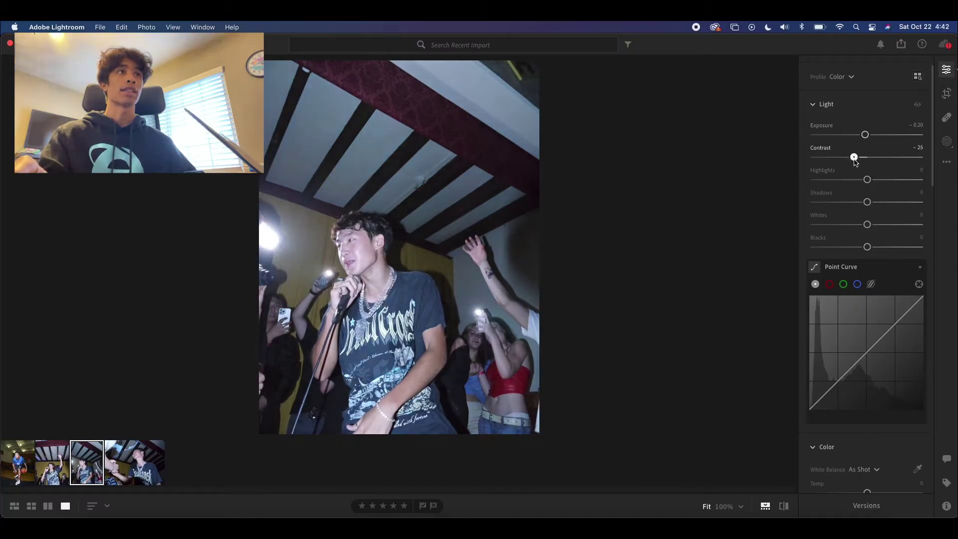
left_click_drag(855, 159, 866, 158)
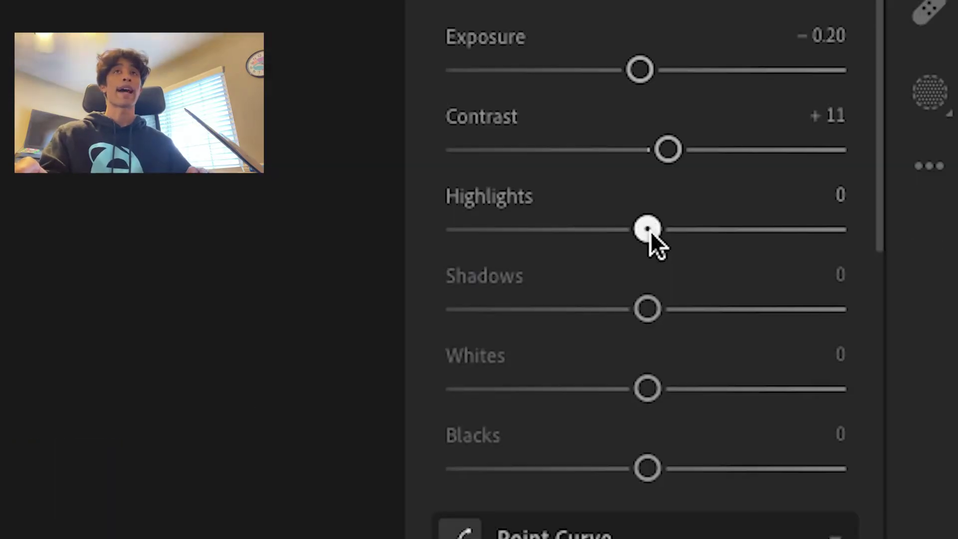
left_click_drag(868, 180, 866, 180)
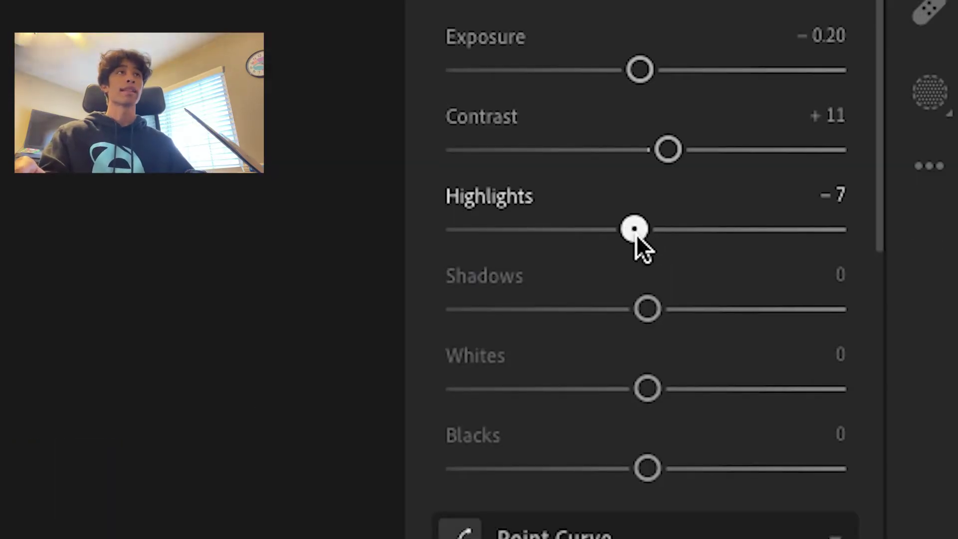
left_click_drag(632, 238, 635, 236)
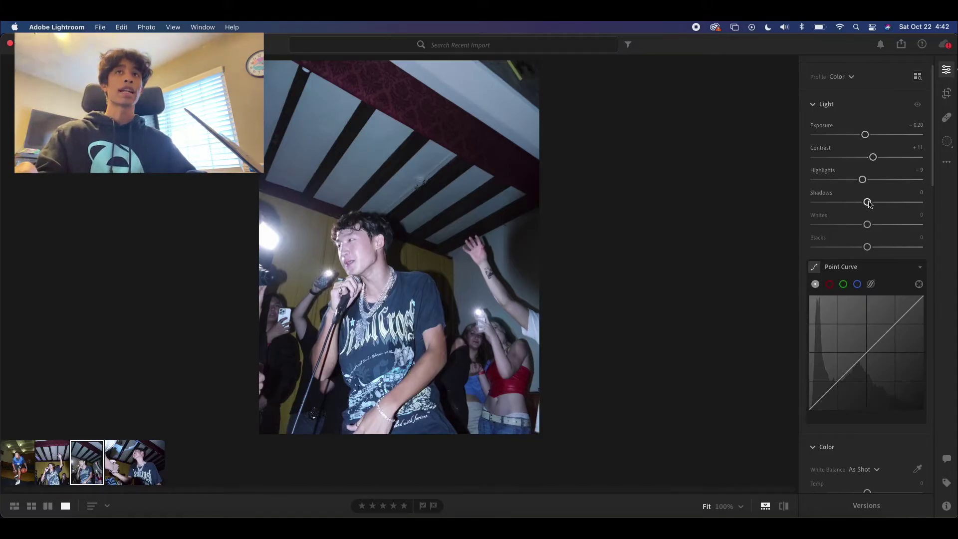
Set Shadows to +39, Whites to +4 and Blacks to -13
left_click_drag(886, 203, 886, 202)
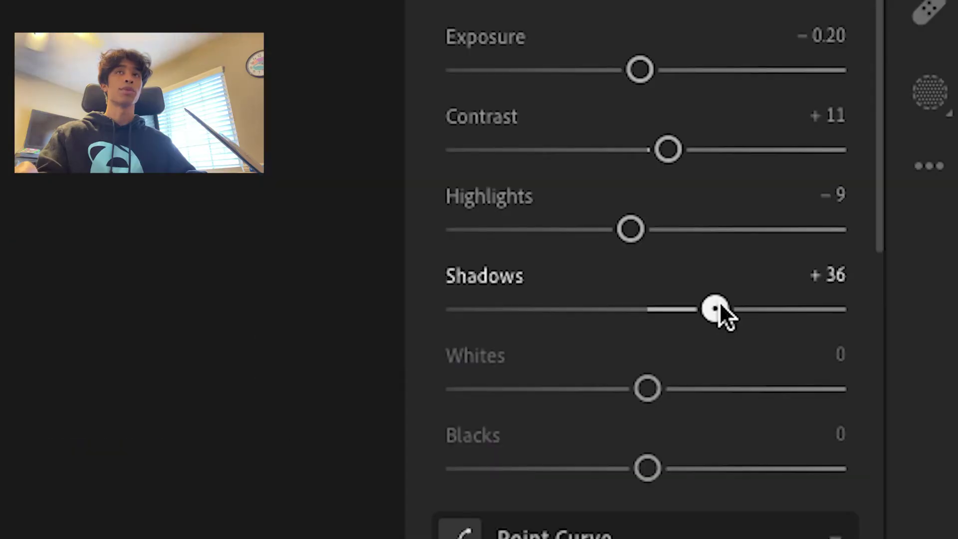
mouse_move(717, 309)
left_mouse_down()
mouse_move(578, 309)
mouse_move(707, 309)
left_mouse_up()
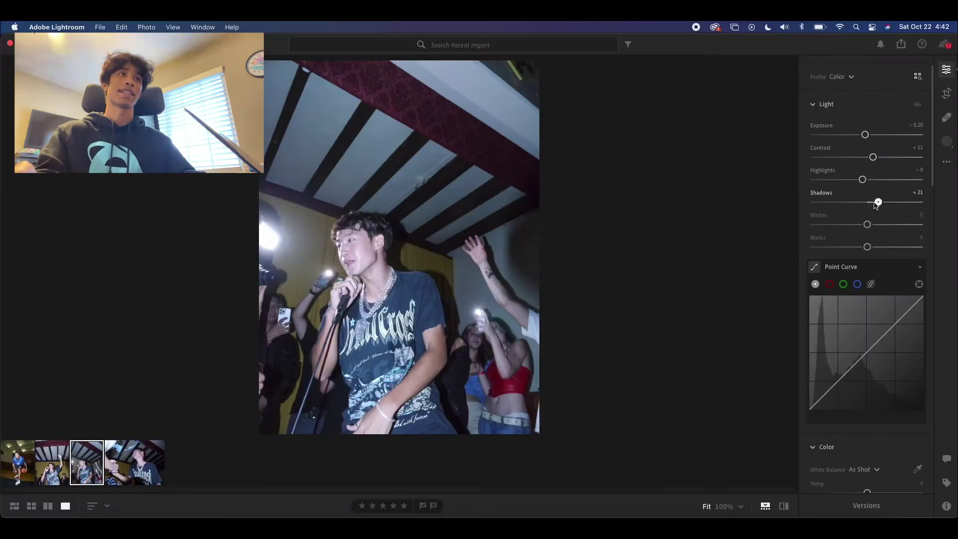
mouse_move(876, 205)
left_mouse_down()
mouse_move(813, 204)
mouse_move(886, 202)
left_mouse_up()
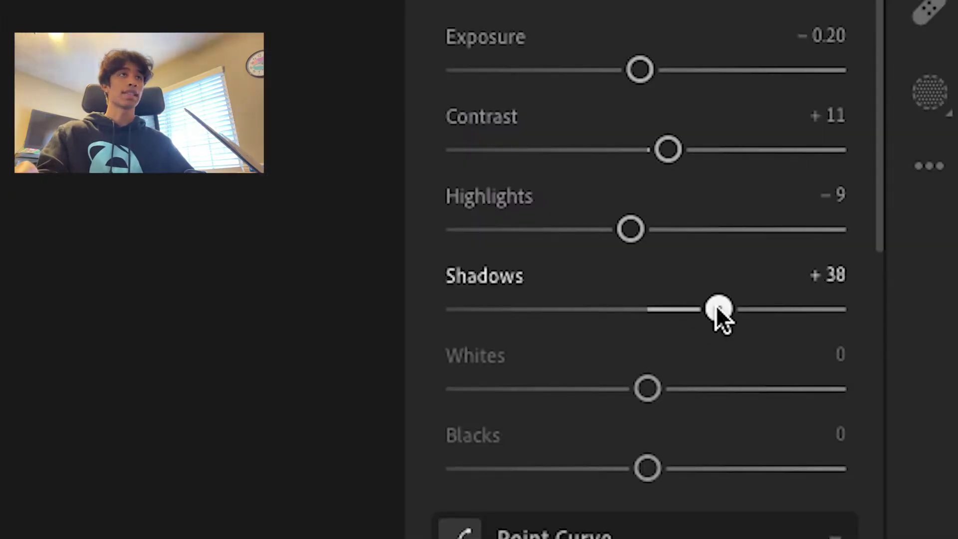
left_click_drag(717, 305, 721, 307)
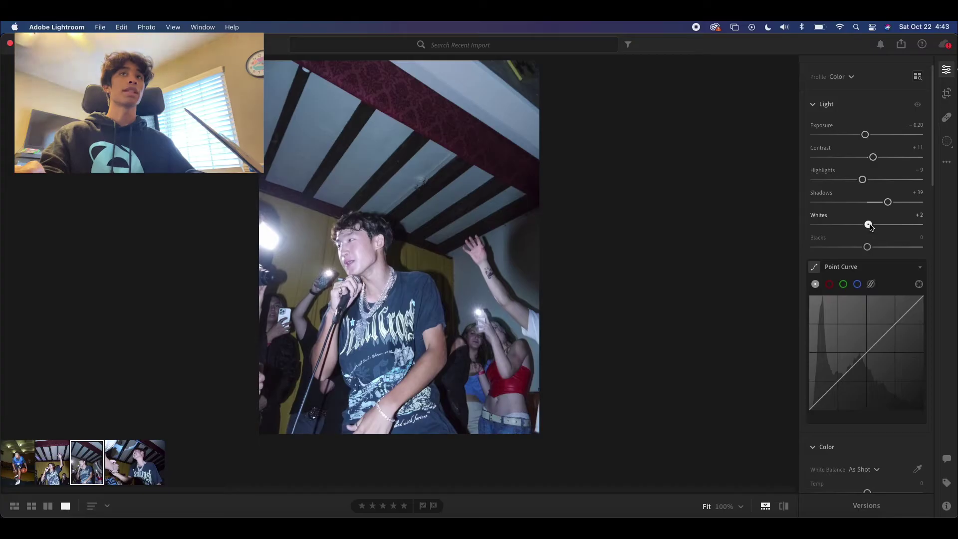
left_click_drag(871, 226, 871, 226)
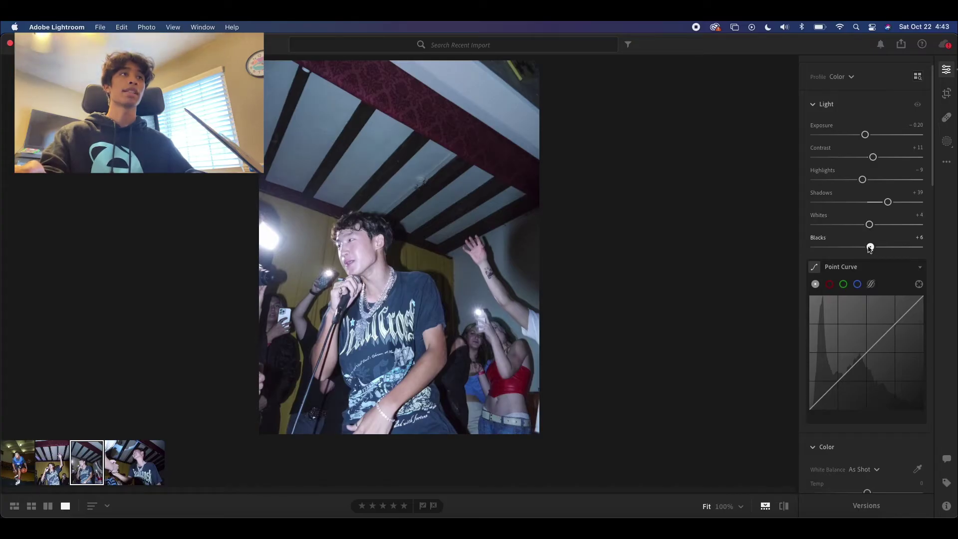
left_click_drag(870, 248, 860, 248)
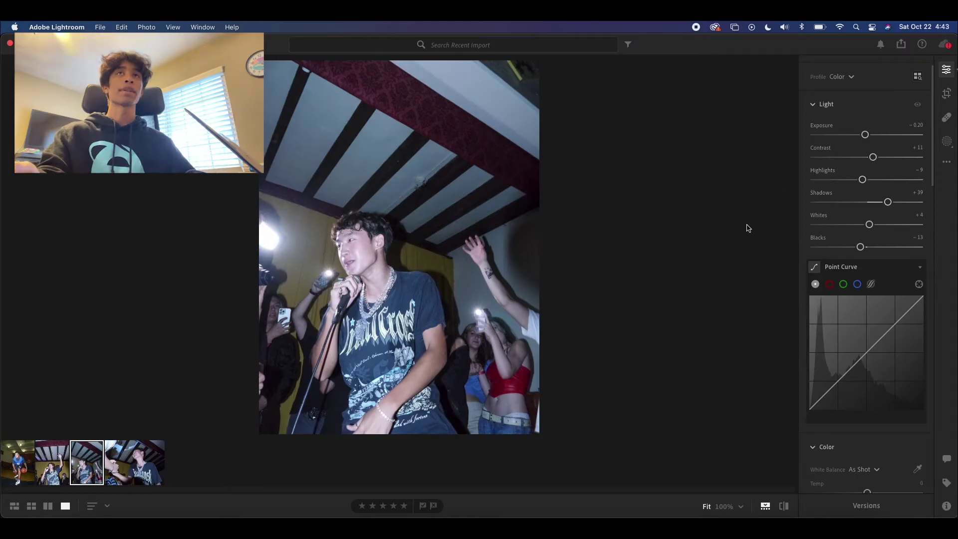
In the Color section, set Temp to -5 and leave Tint at 0
scroll(856, 219, "up", 1)
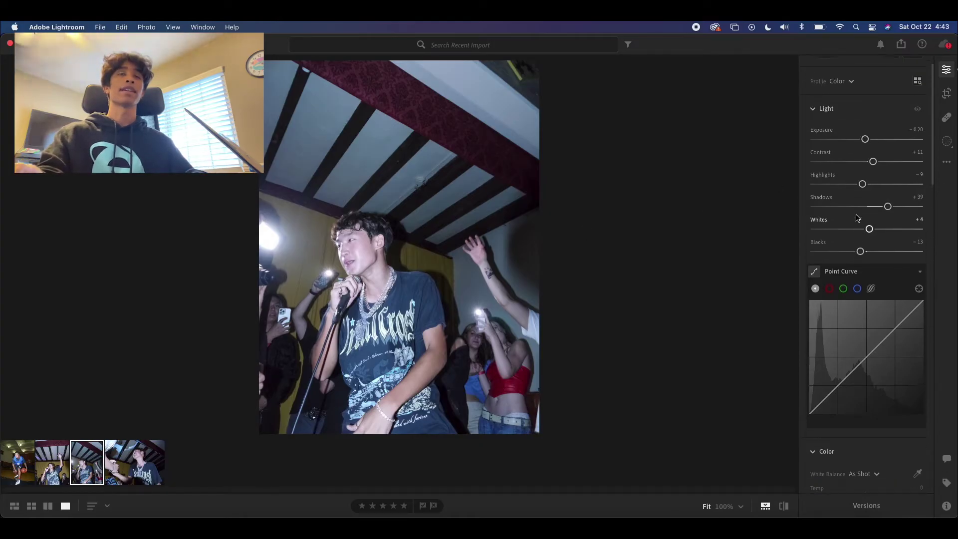
scroll(856, 218, "up", 1)
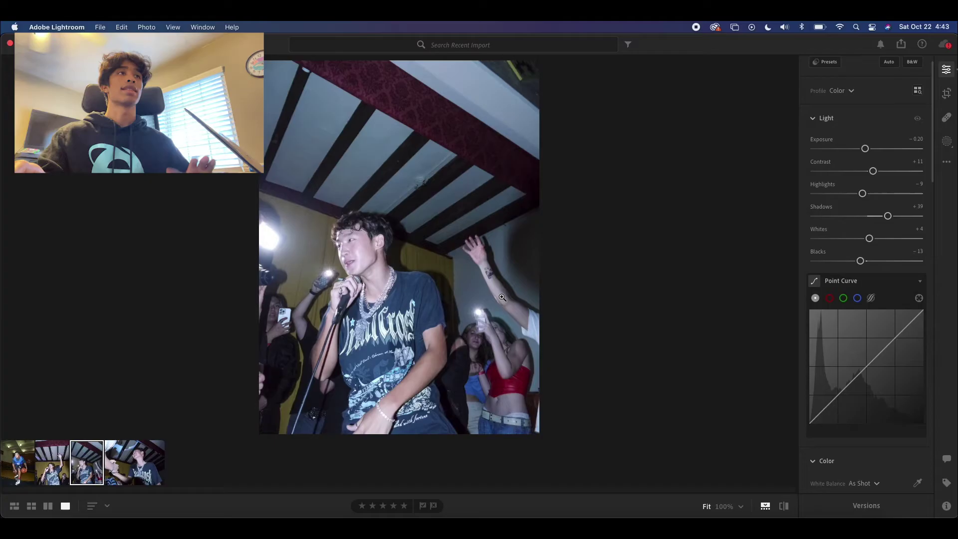
scroll(871, 297, "down", 5)
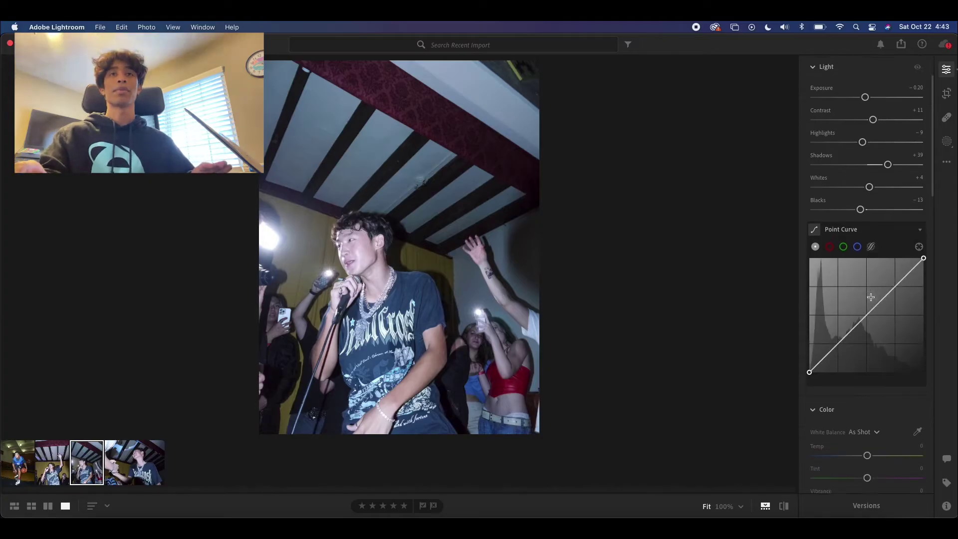
scroll(871, 297, "down", 20)
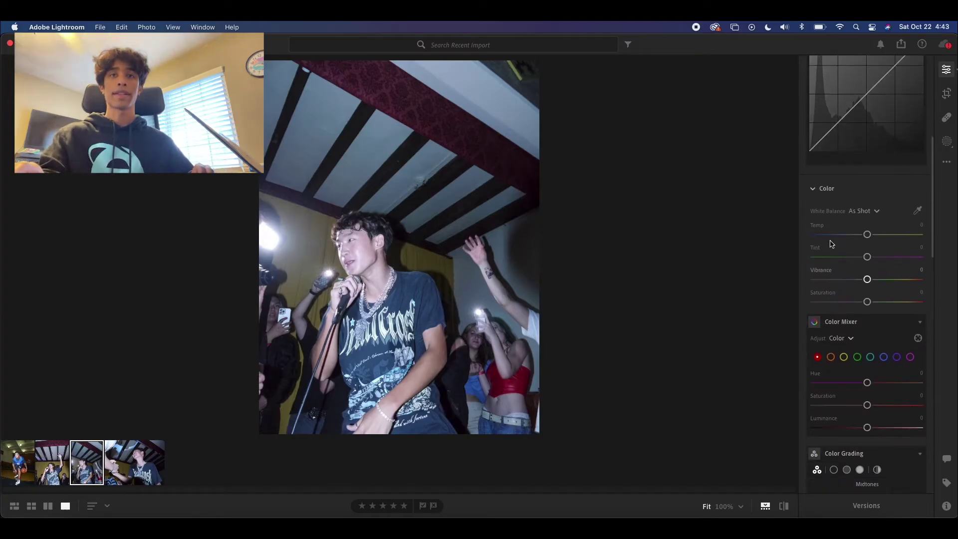
scroll(821, 252, "down", 8)
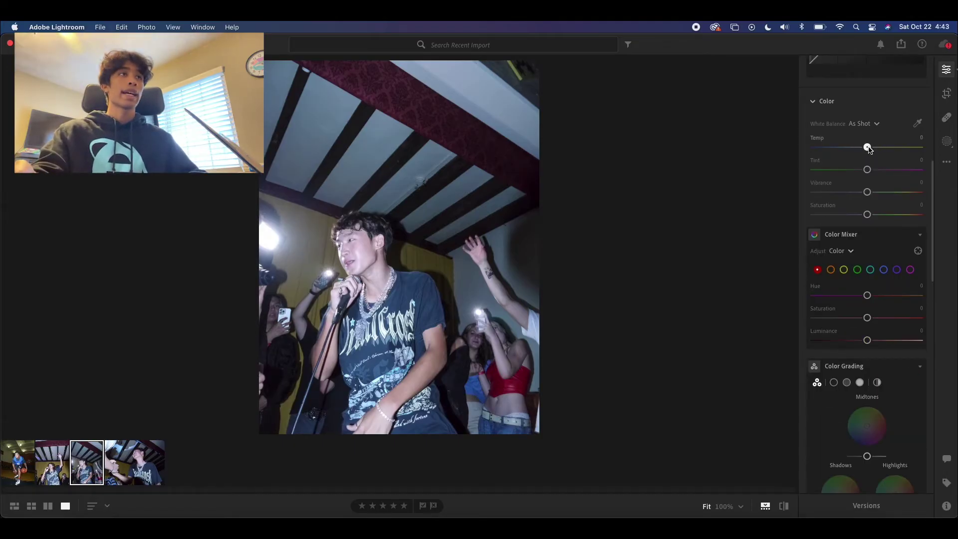
left_click_drag(869, 149, 866, 152)
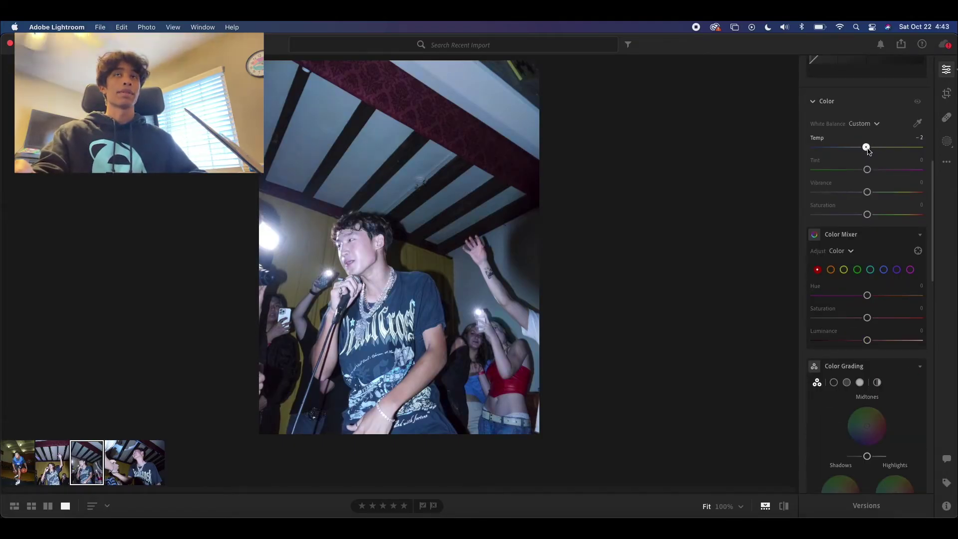
double_click(868, 151)
left_click_drag(867, 146, 868, 149)
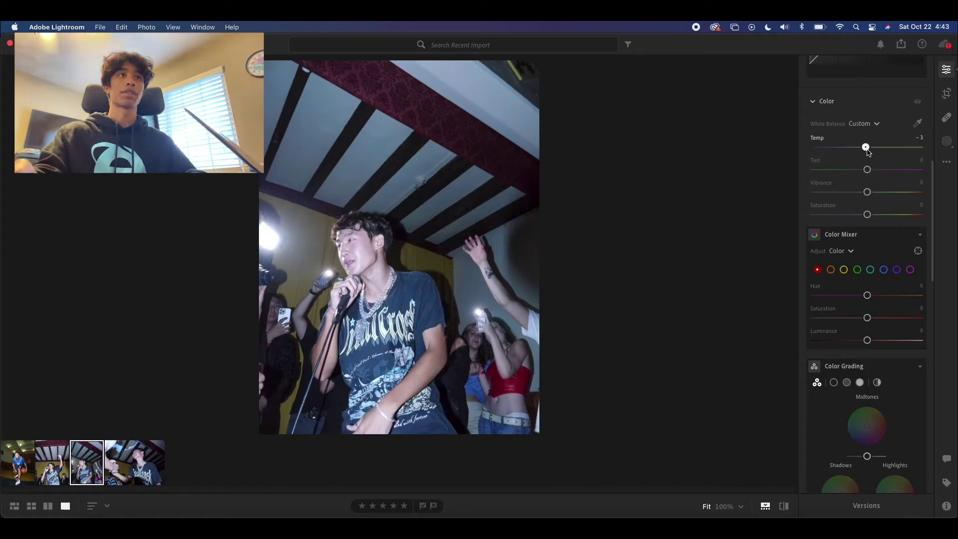
double_click(817, 138)
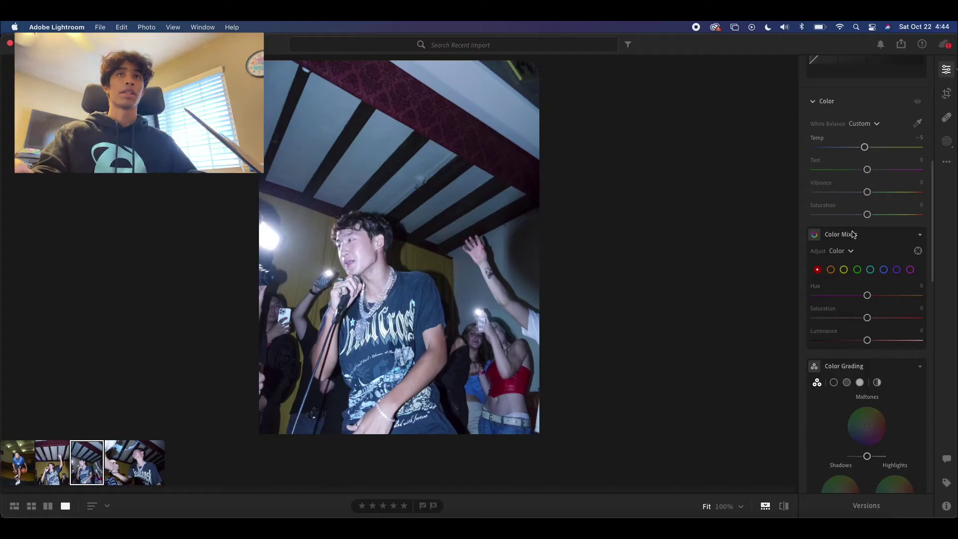
Set Vibrance to +17 and Saturation to -3
scroll(857, 229, "down", 2)
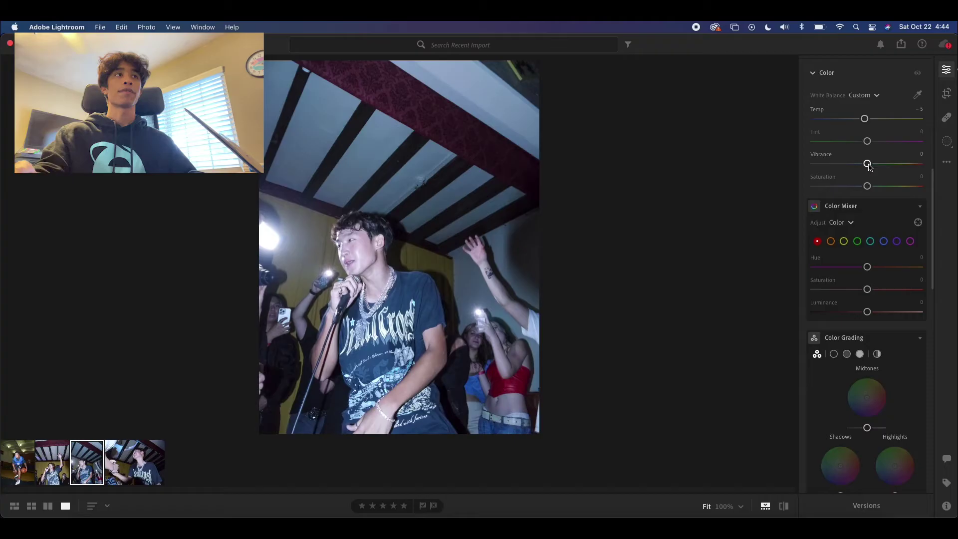
left_click_drag(868, 164, 878, 164)
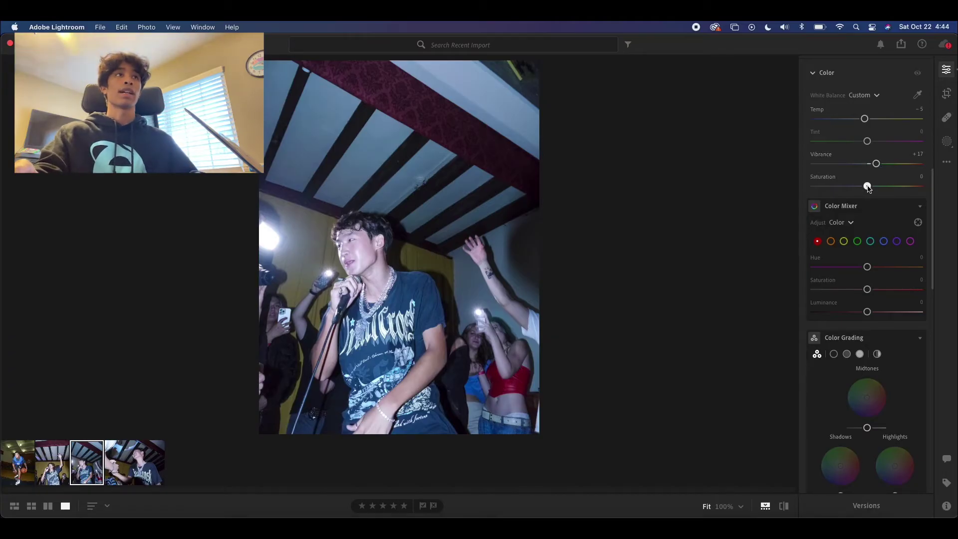
left_click_drag(868, 186, 867, 188)
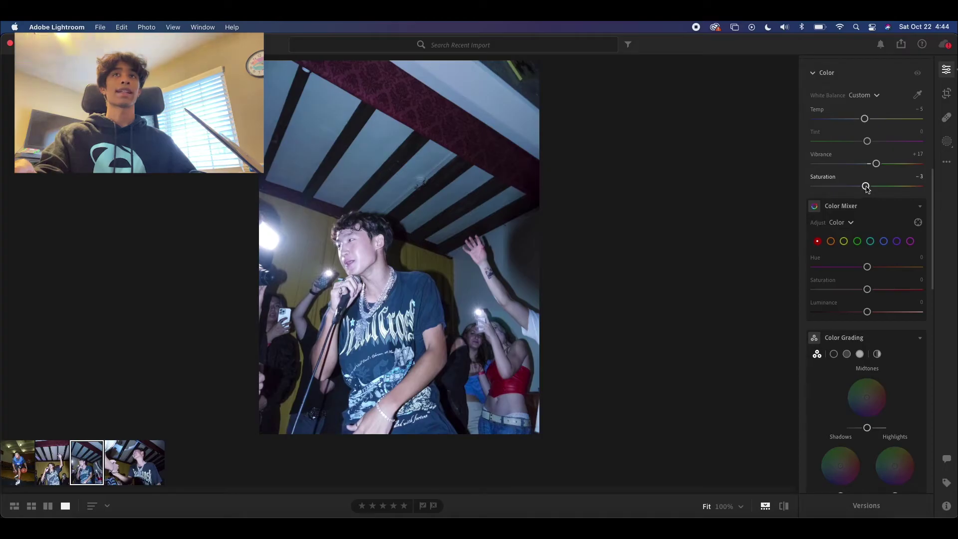
scroll(867, 172, "down", 5)
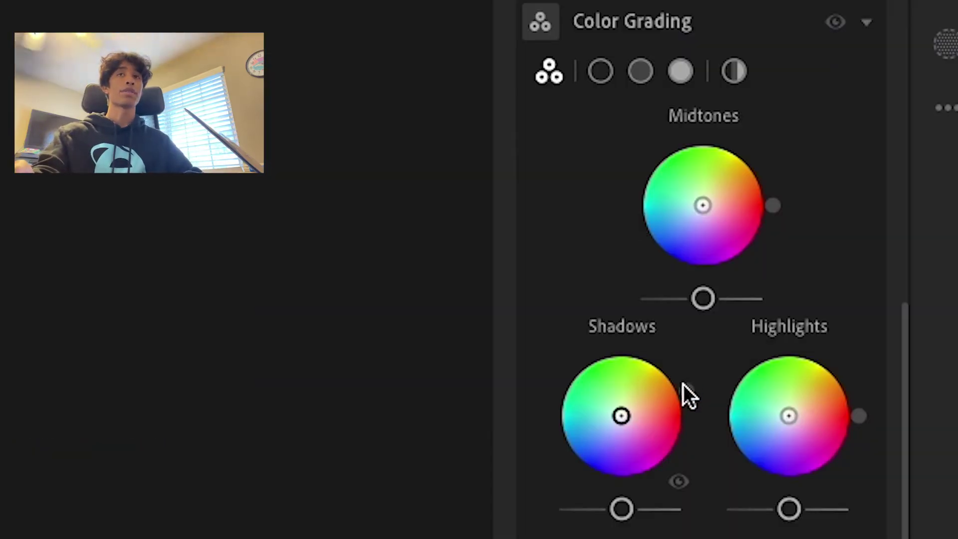
Move the Color Grading Shadows wheel toward green, about hue 123 and saturation 19
left_click_drag(684, 386, 585, 383)
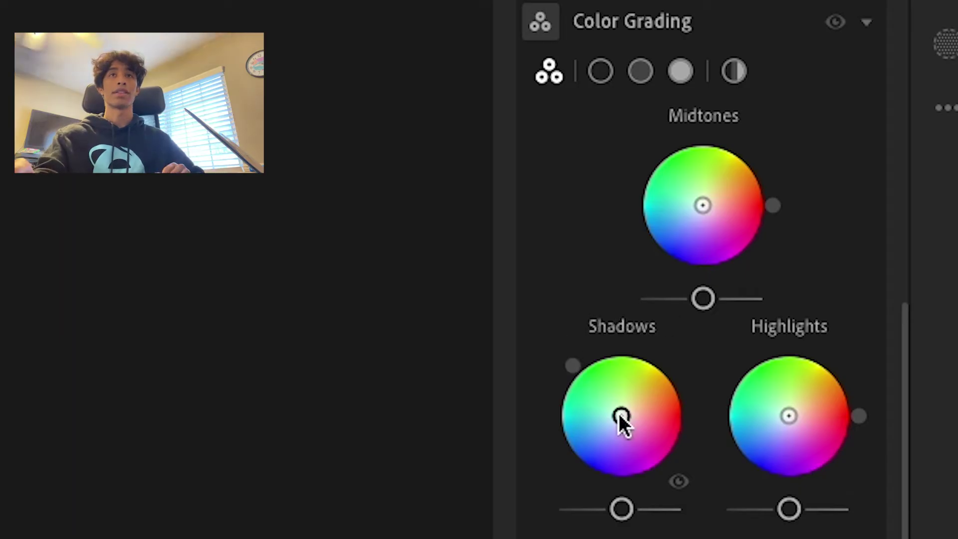
left_click_drag(621, 413, 612, 406)
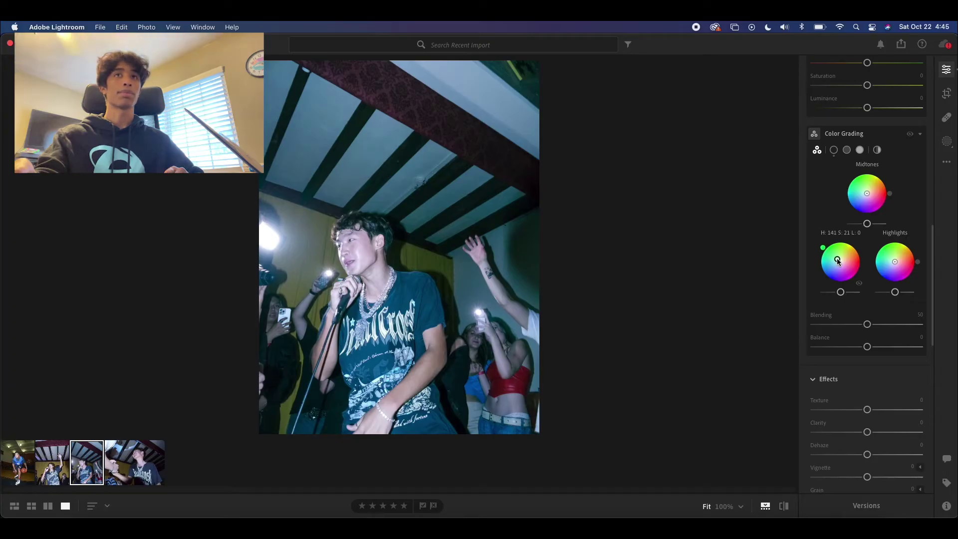
left_click_drag(837, 258, 828, 244)
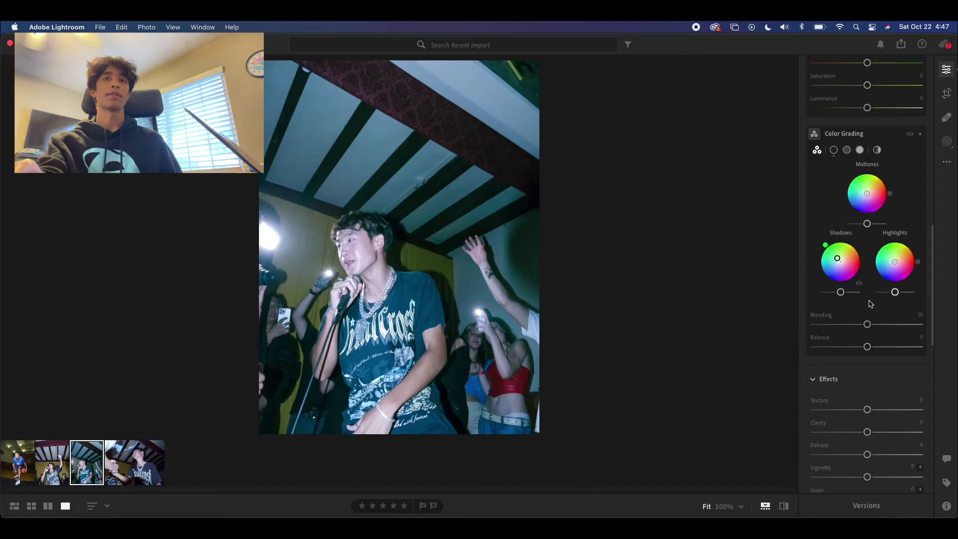
In Effects, set Vignette to -30 and Grain to 24
scroll(862, 353, "down", 5)
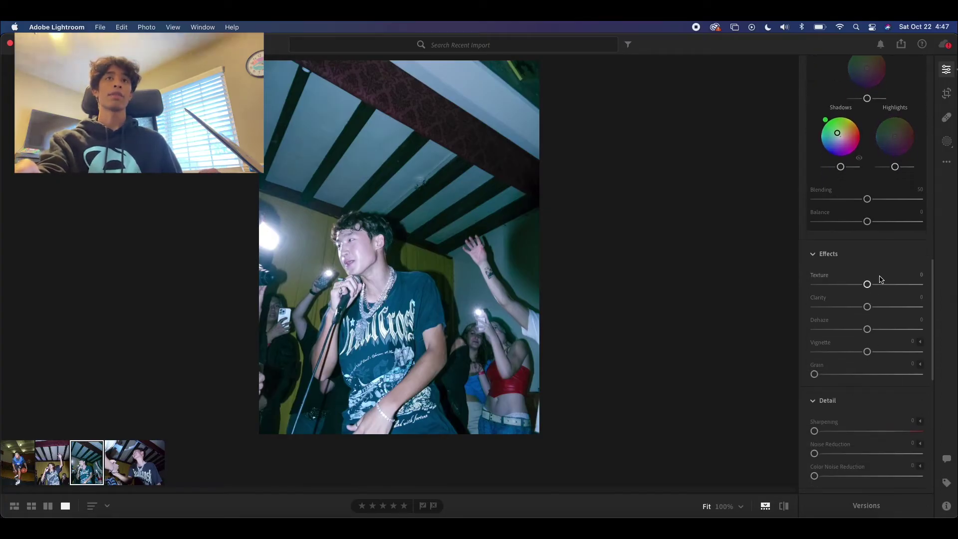
scroll(874, 279, "down", 1)
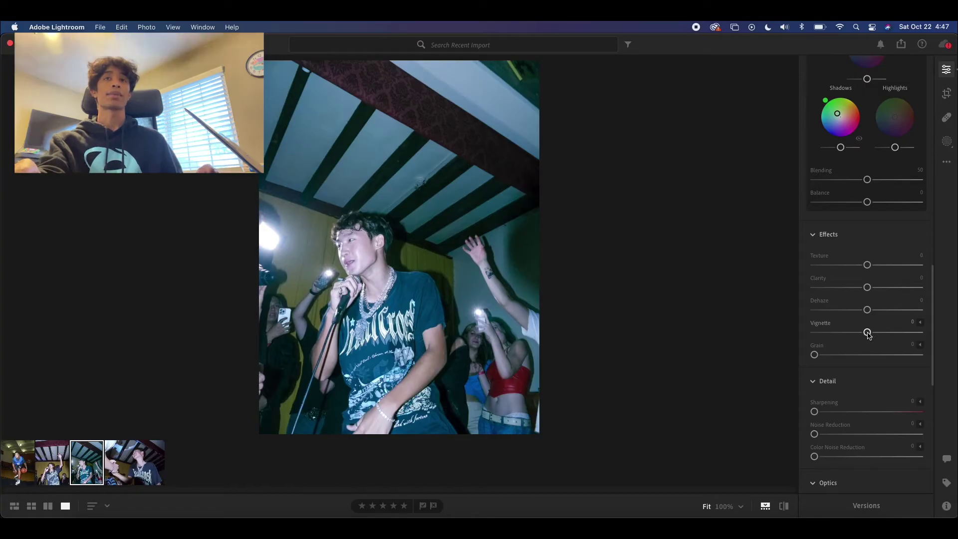
left_click_drag(869, 335, 856, 334)
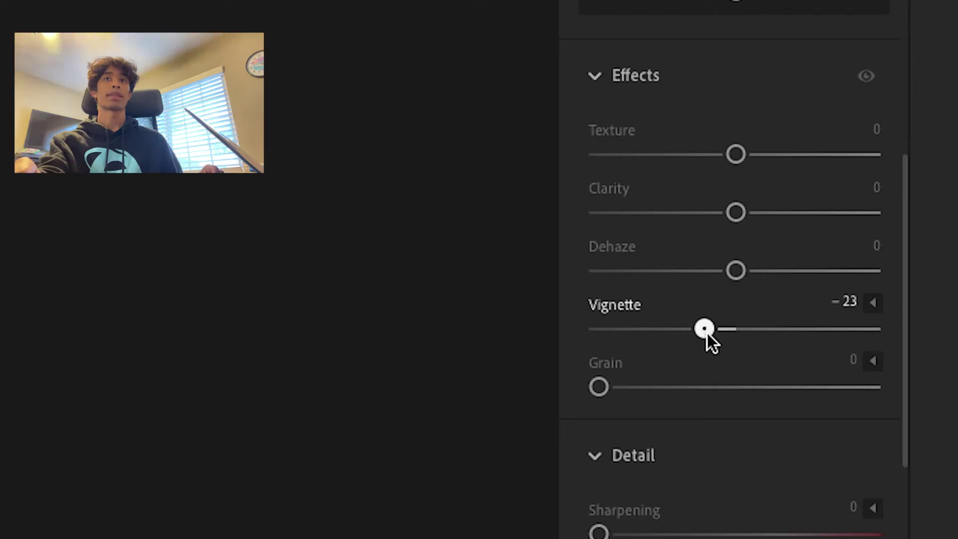
left_click_drag(707, 333, 704, 333)
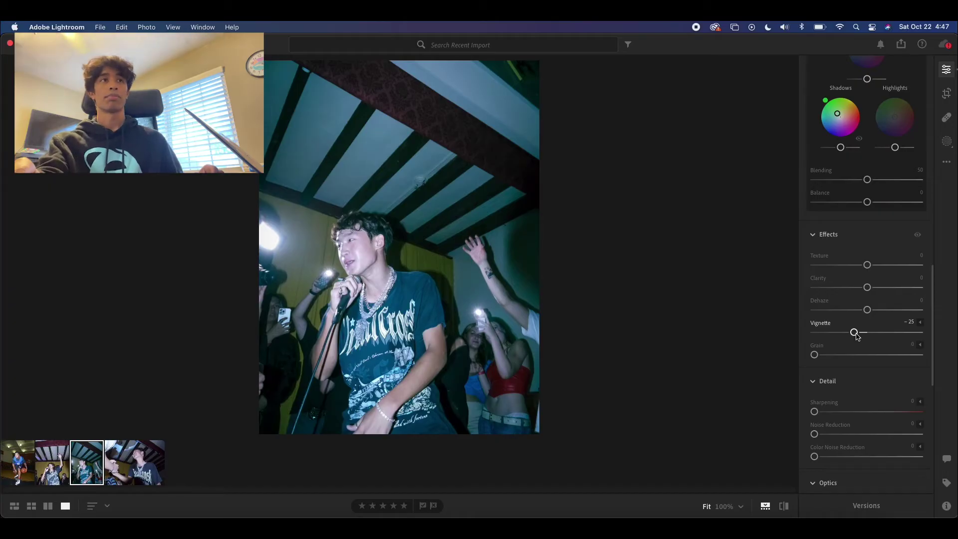
left_click_drag(856, 335, 852, 337)
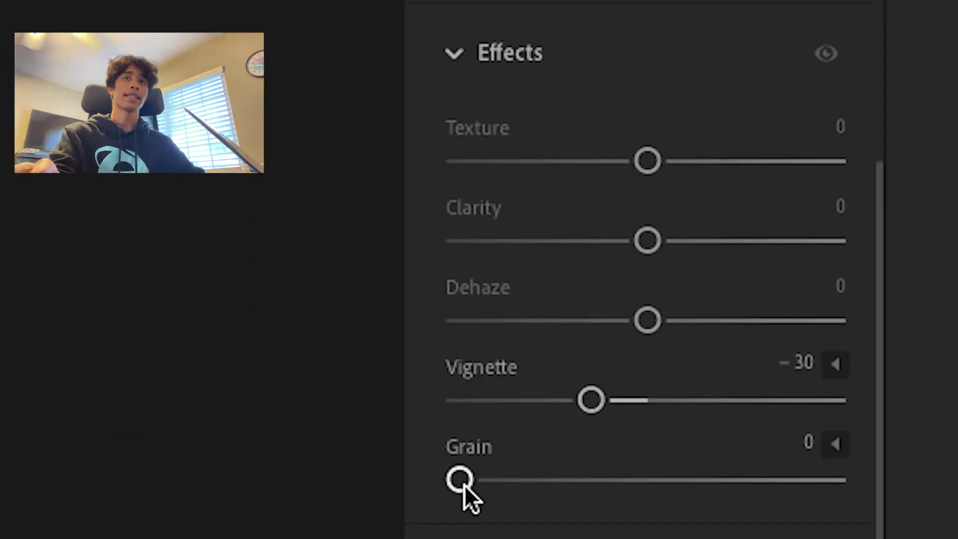
left_click_drag(464, 484, 553, 479)
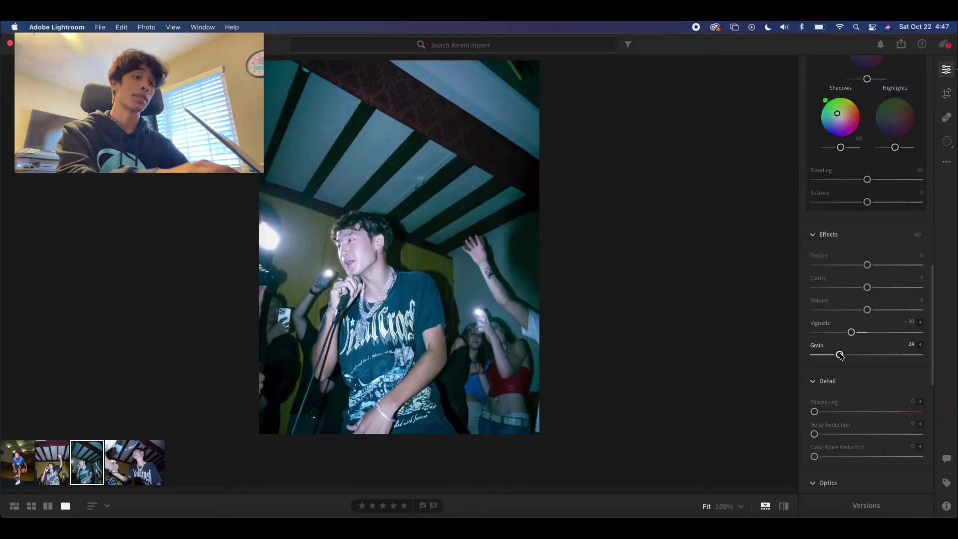
key("z")
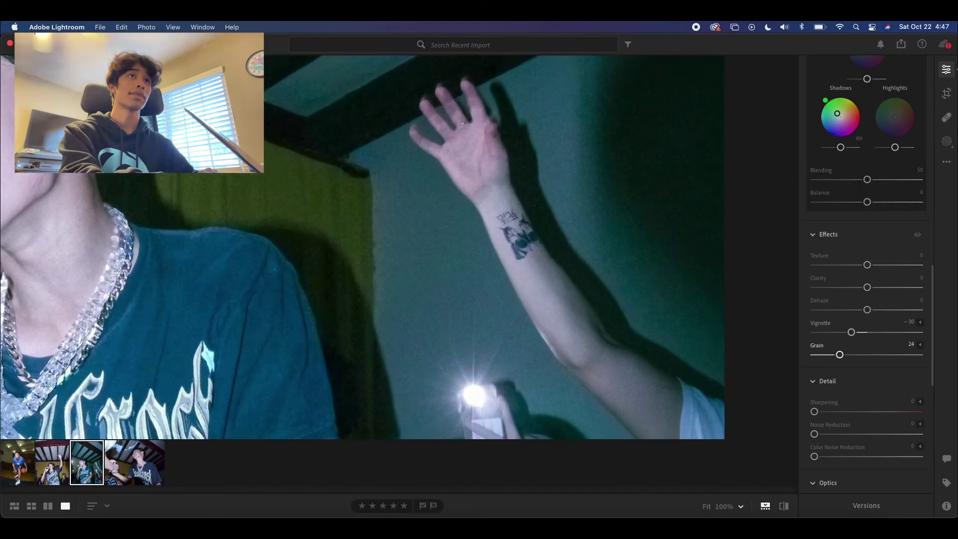
key("super+equal")
key("super+minus")
key("z")
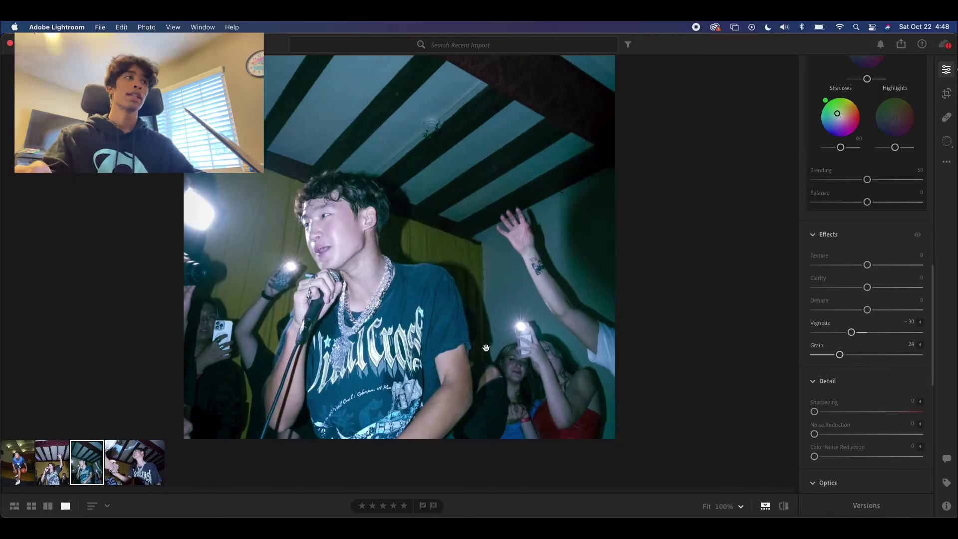
left_click(115, 474)
left_click(94, 468)
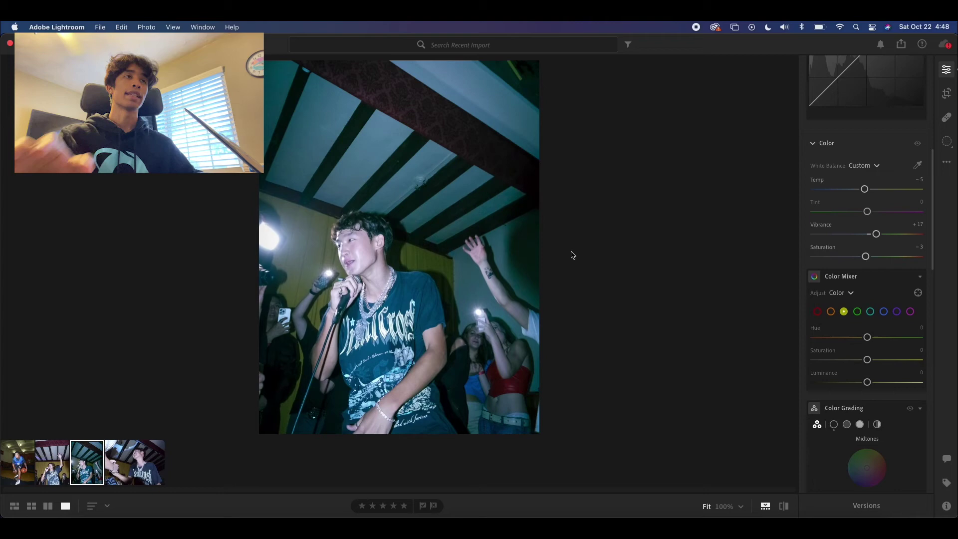
Copy the edited concert photo's settings with Cmd+C and switch to the basketball photo
scroll(871, 289, "up", 10)
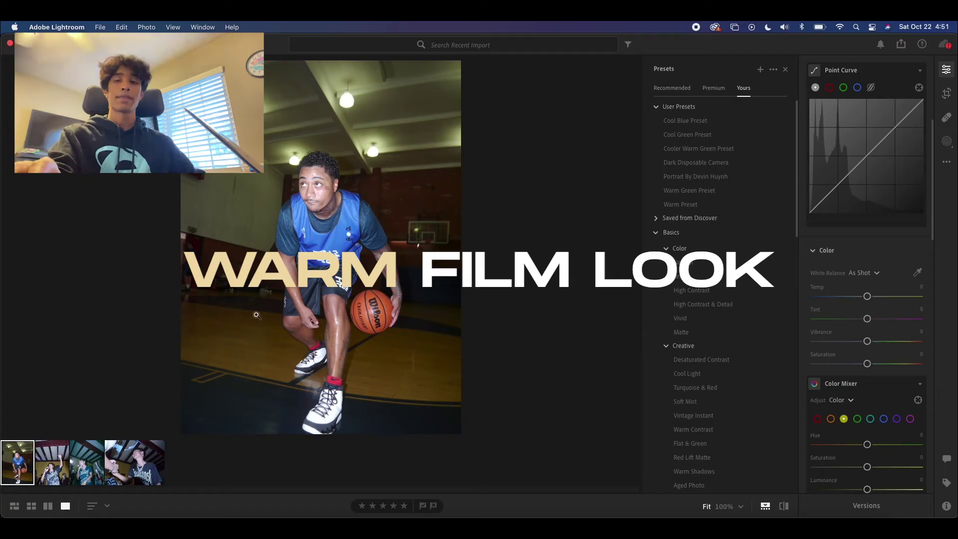
left_click(84, 445)
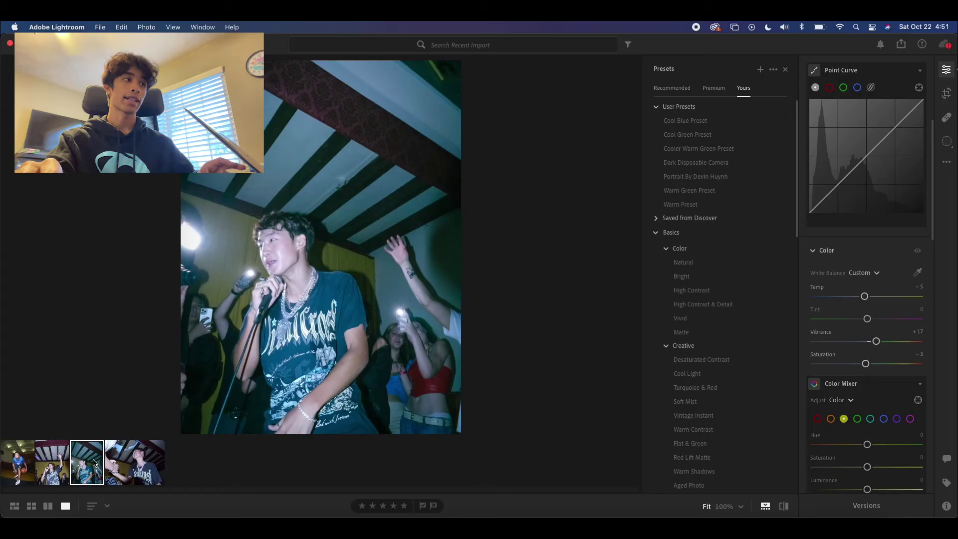
left_click(108, 460)
left_click(82, 459)
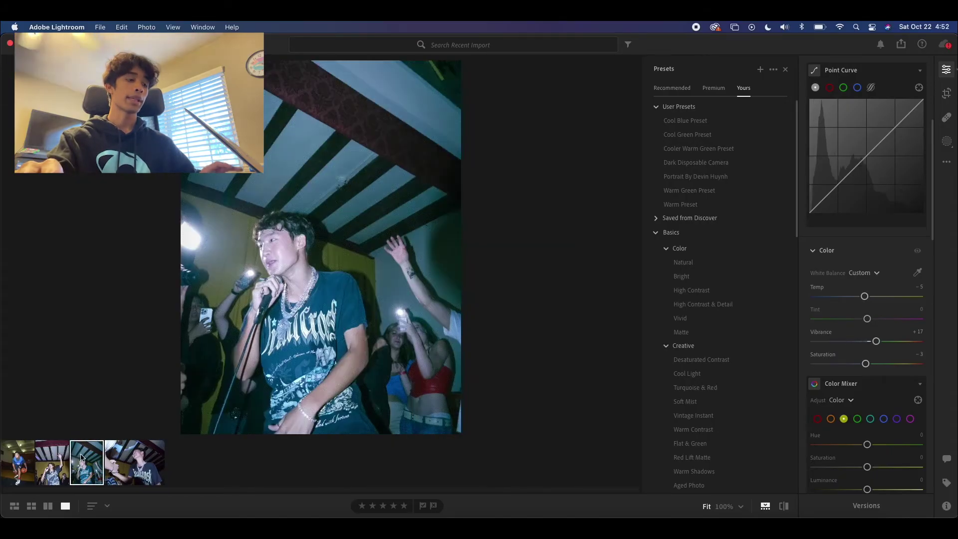
key("super+c")
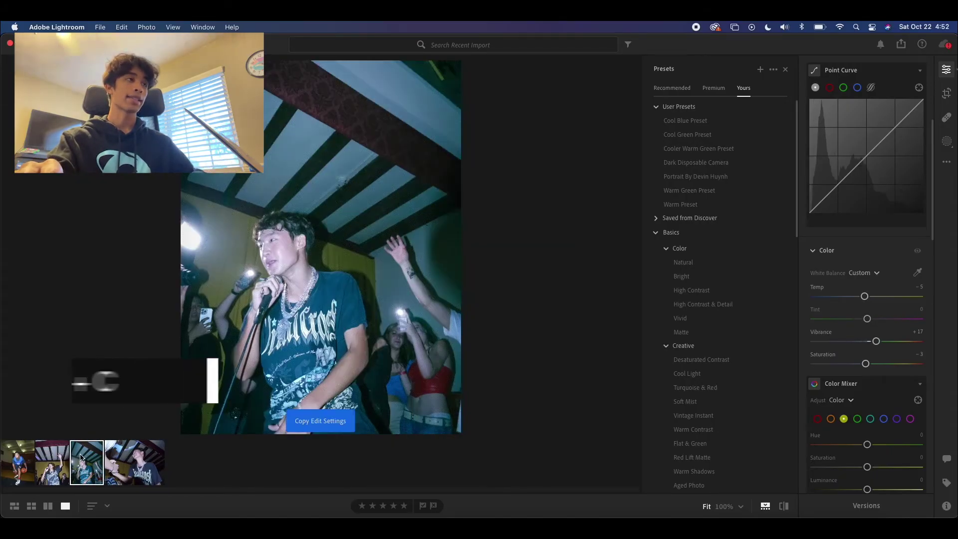
left_click(22, 462)
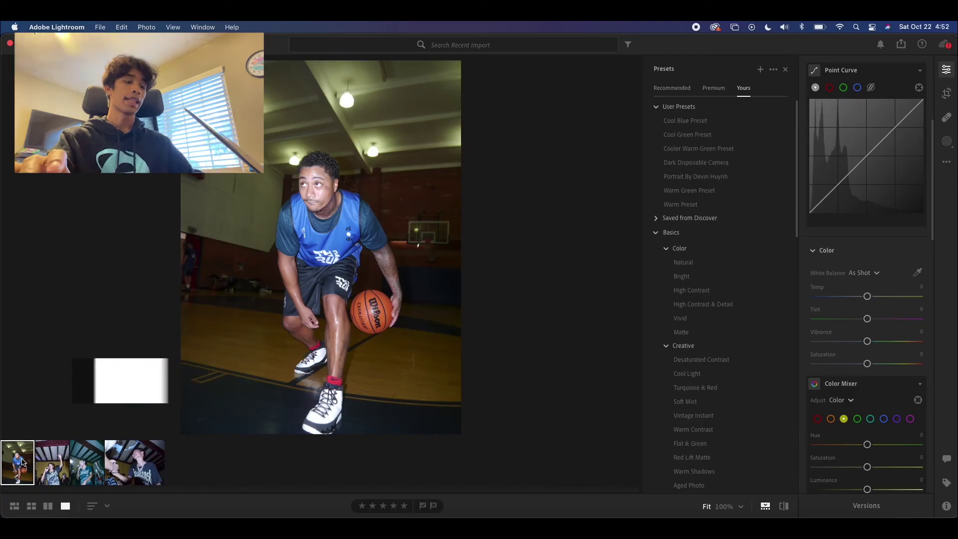
Paste the concert edits onto the basketball photo, reset its Shadows wheel, and apply High Contrast
key("super+v")
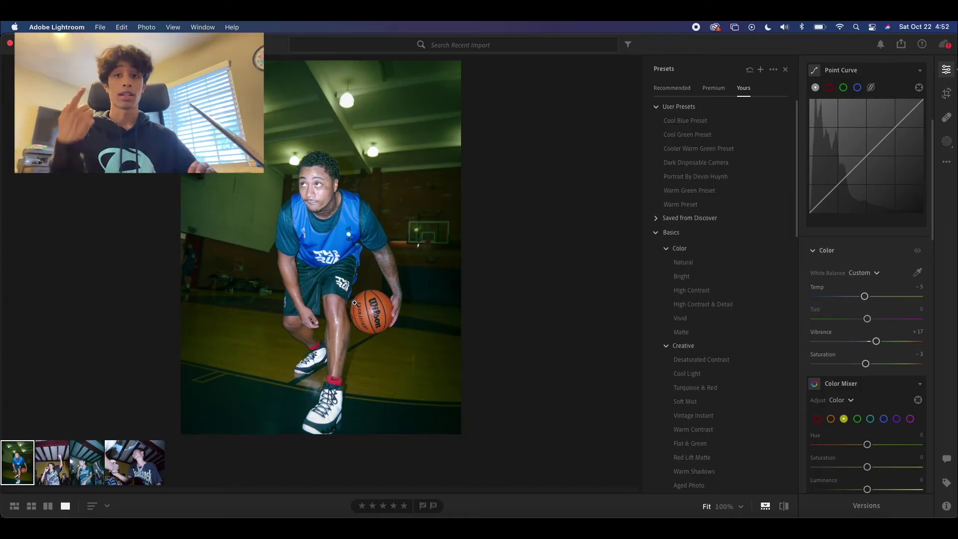
scroll(853, 349, "down", 6)
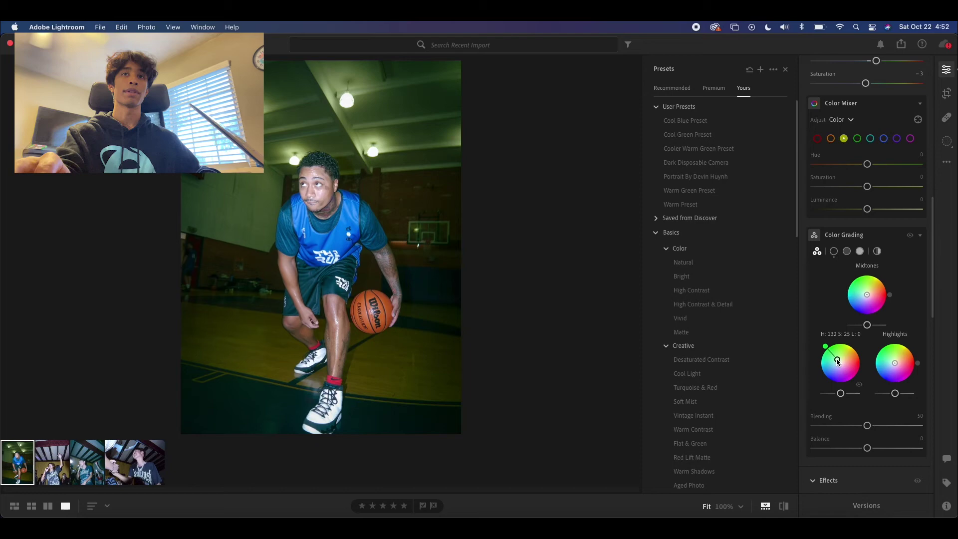
double_click(838, 361)
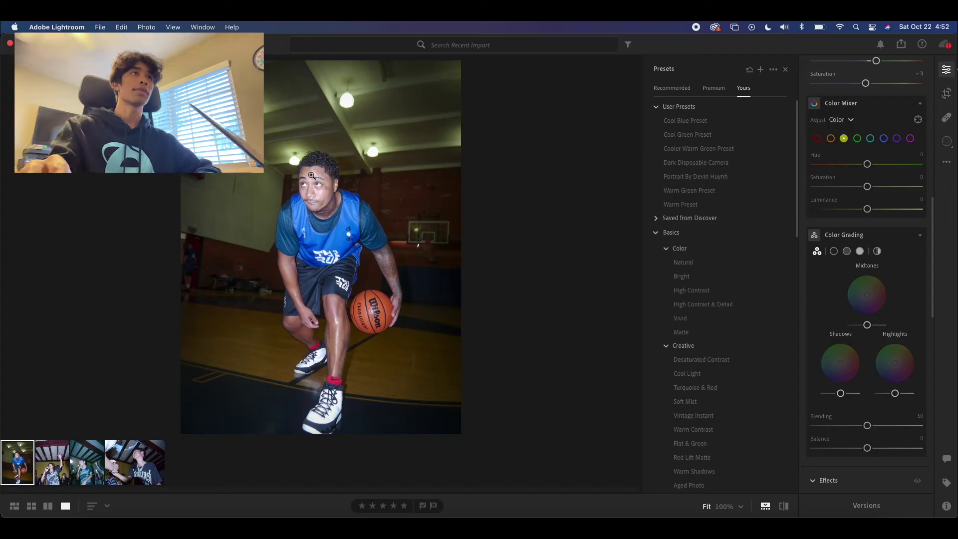
left_click(691, 290)
Hide Presets and set the Color Mixer yellows to Hue -31, Saturation -53, Luminance +54
scroll(843, 372, "up", 4)
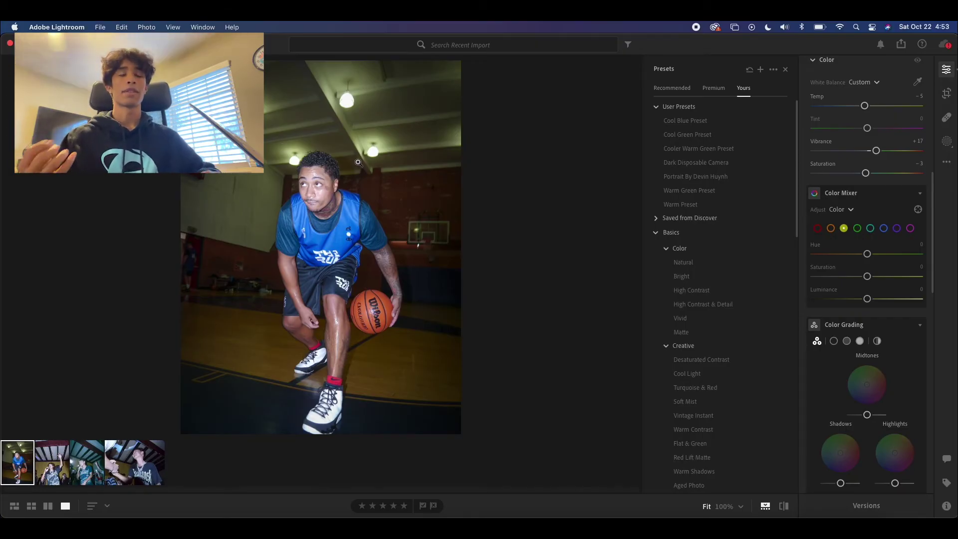
key("shift+p")
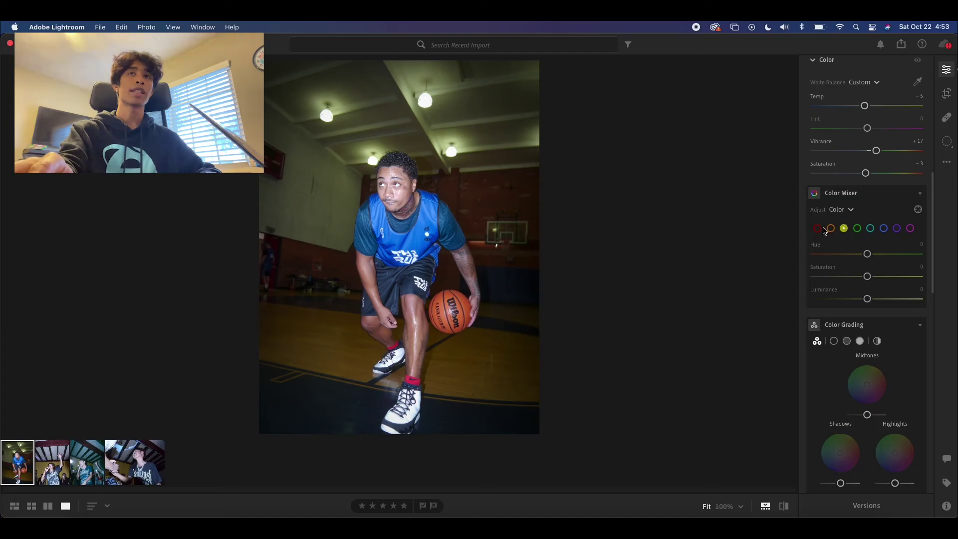
left_click(819, 229)
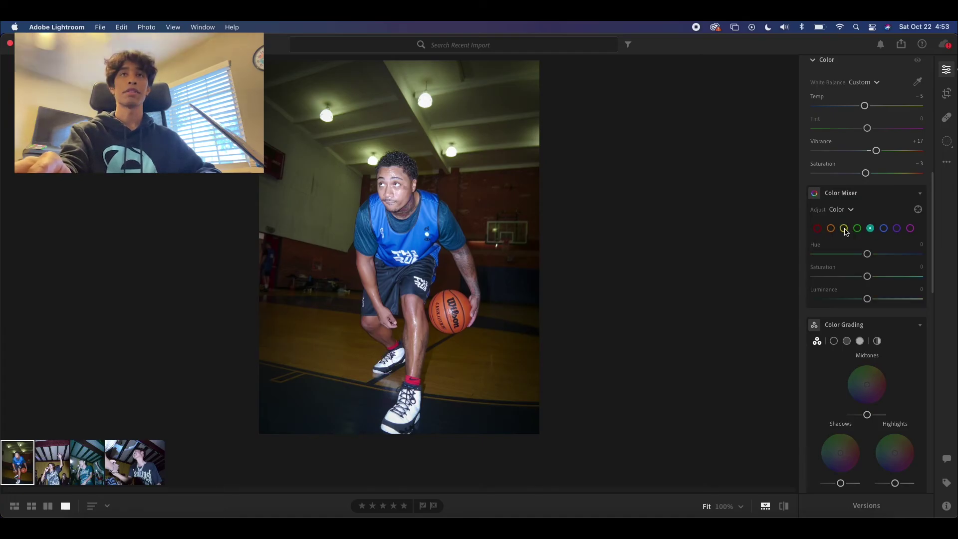
left_click(844, 229)
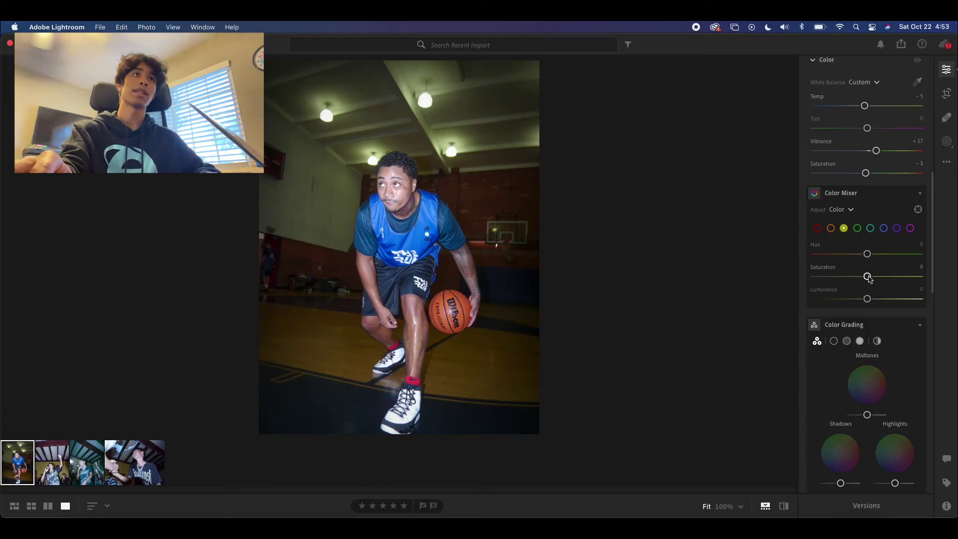
left_click_drag(868, 277, 900, 300)
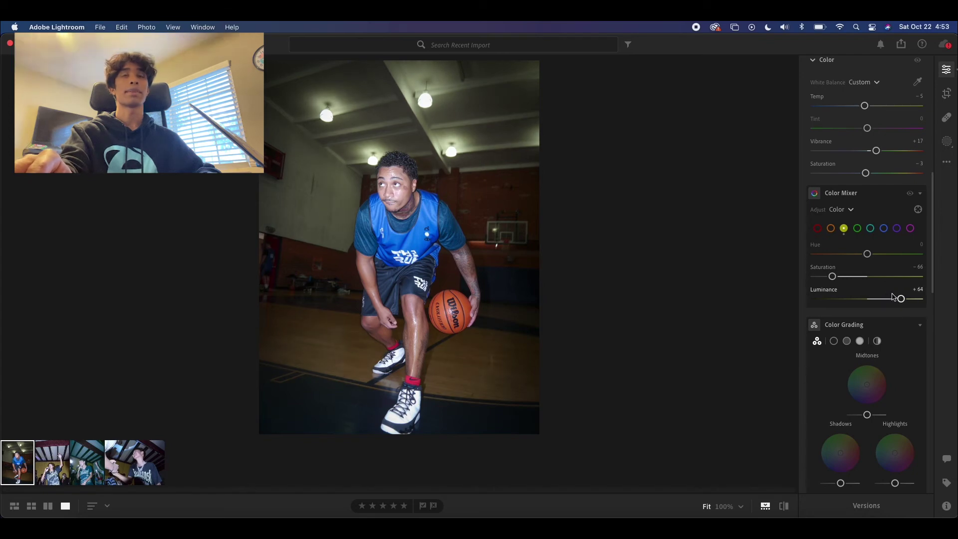
left_click_drag(832, 276, 839, 276)
left_click_drag(868, 253, 851, 254)
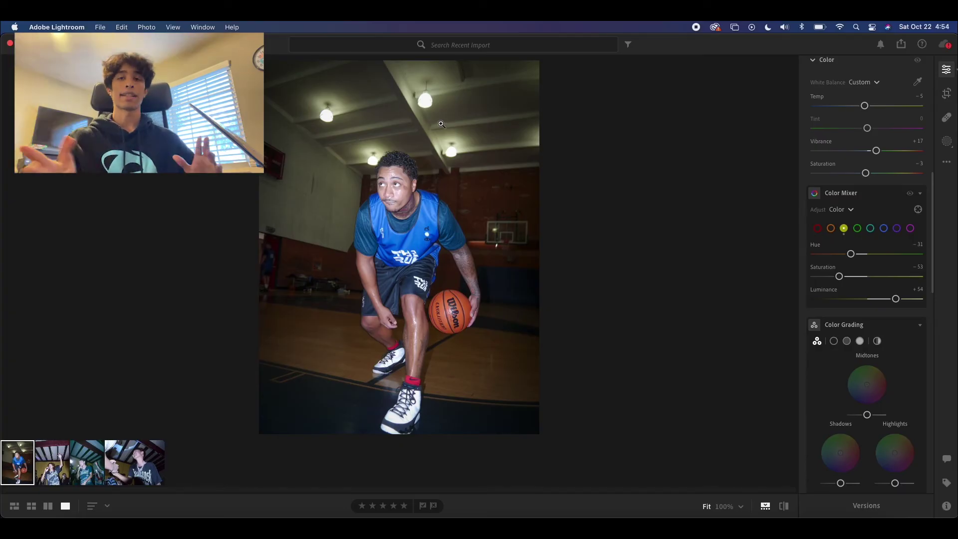
Drag the Midtones color-grading point toward orange (about H 36, S 13) for a warm tint
scroll(857, 277, "down", 5)
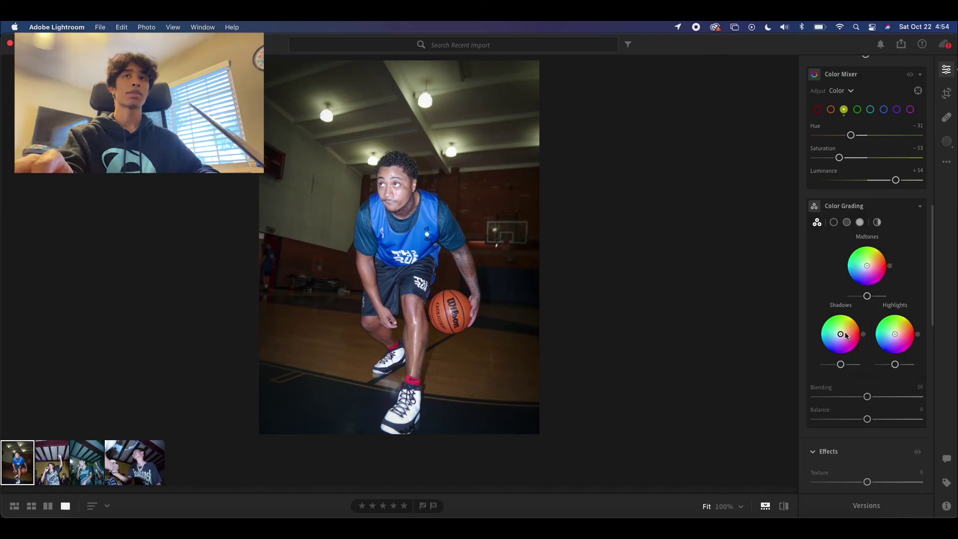
left_click_drag(868, 268, 873, 265)
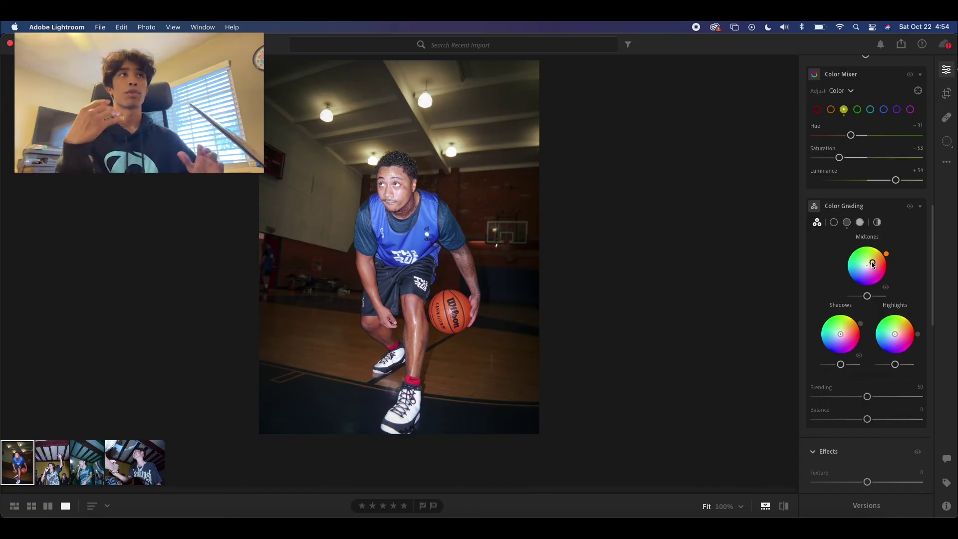
scroll(873, 265, "up", 3)
Reset the basketball photo's Temp slider to 0, dropping the copied cool shift
scroll(873, 265, "up", 12)
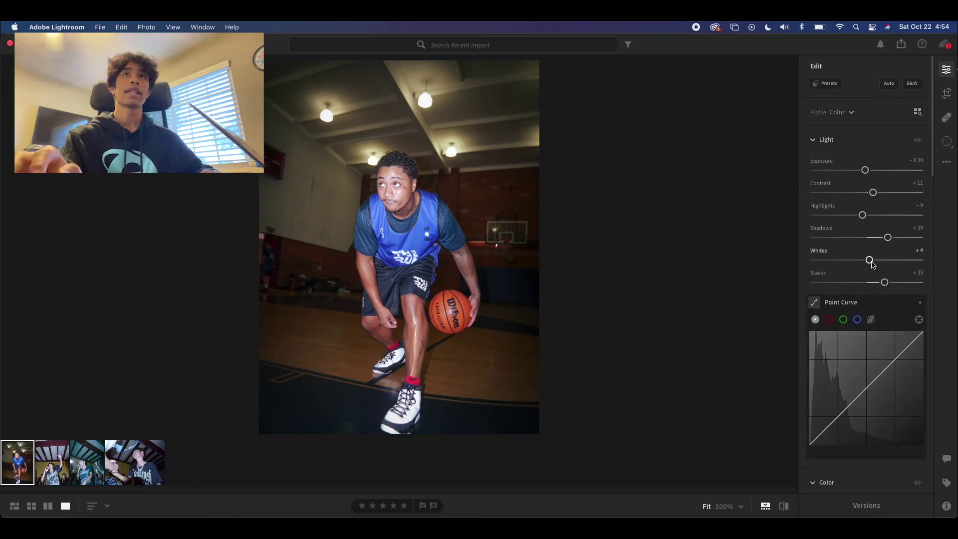
scroll(857, 330, "down", 4)
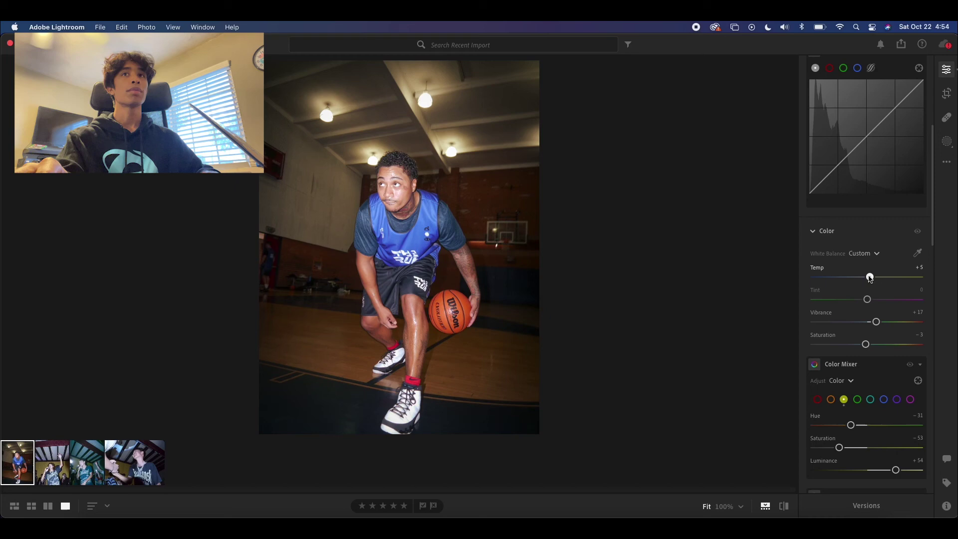
double_click(870, 277)
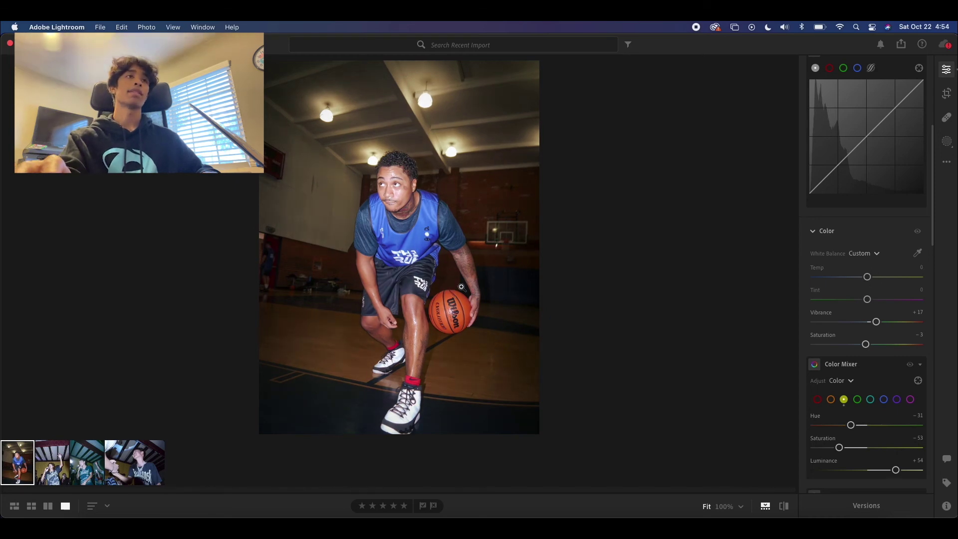
scroll(866, 338, "down", 10)
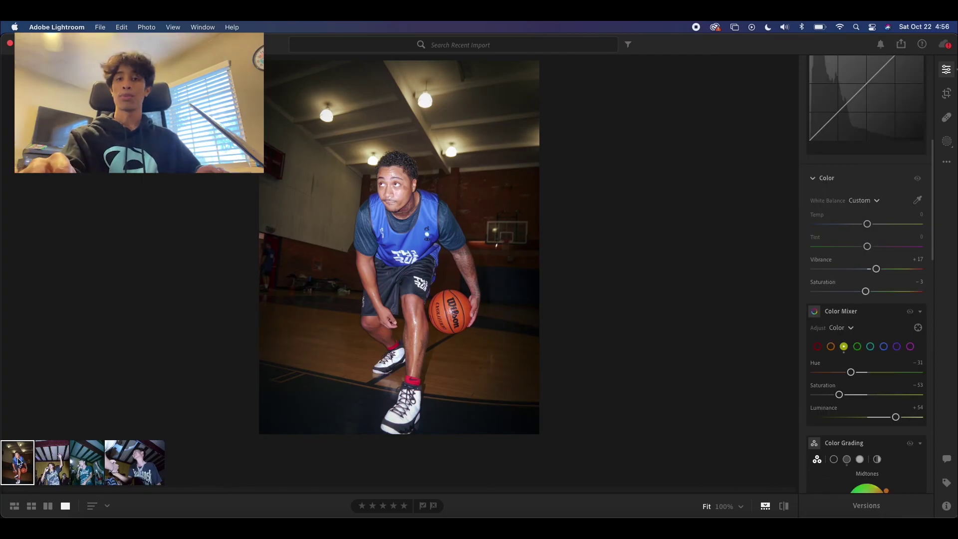
Compare against the concert photo, then copy the basketball photo's edit settings
left_click(83, 468)
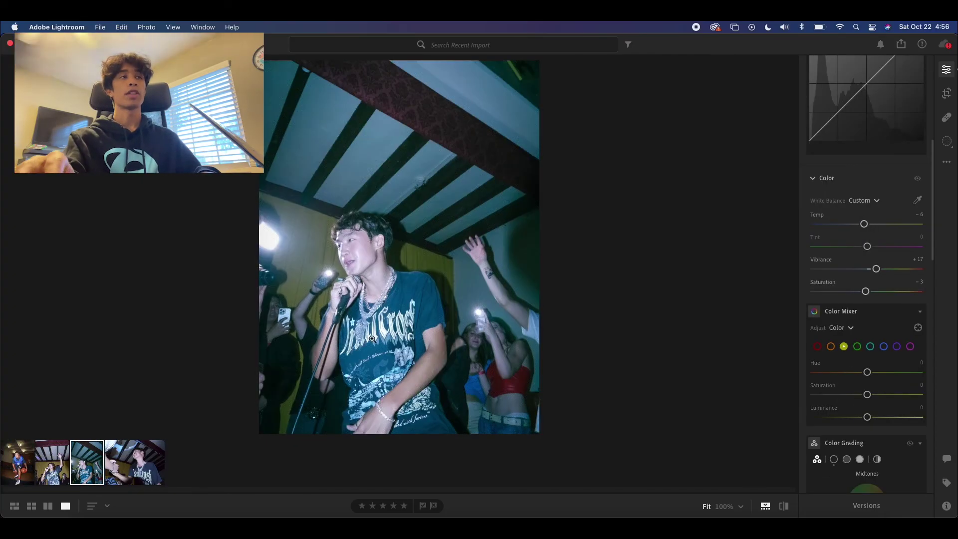
left_click(18, 466)
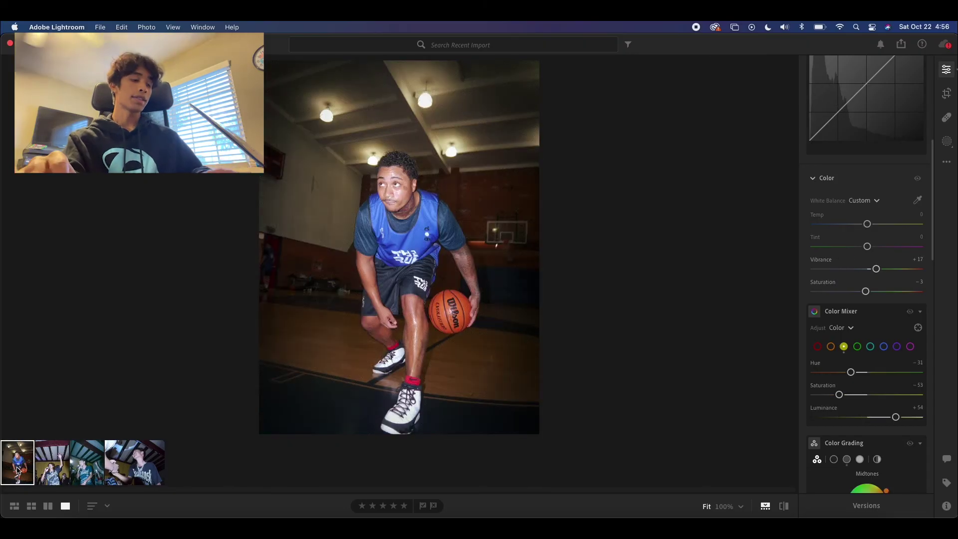
key("super+c")
Paste the warm edits onto the second, third and fourth photos, then reselect the basketball photo
left_click(48, 466)
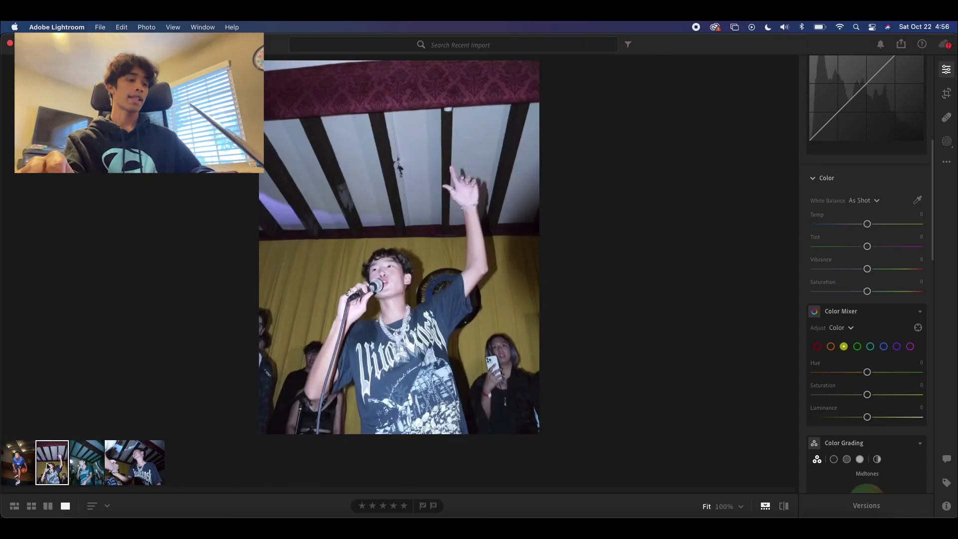
key("super+v")
left_click(91, 466)
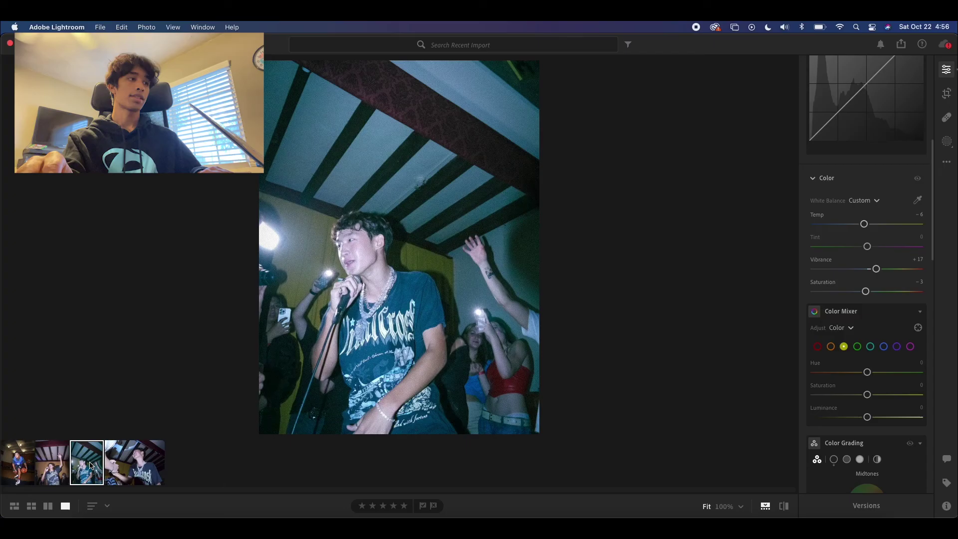
key("super+v")
left_click(134, 463)
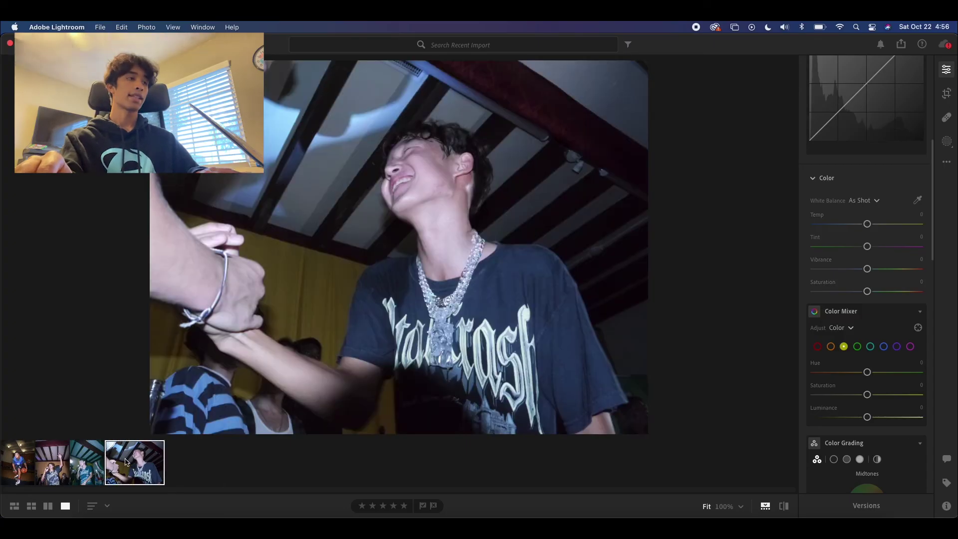
key("super+v")
left_click(27, 471)
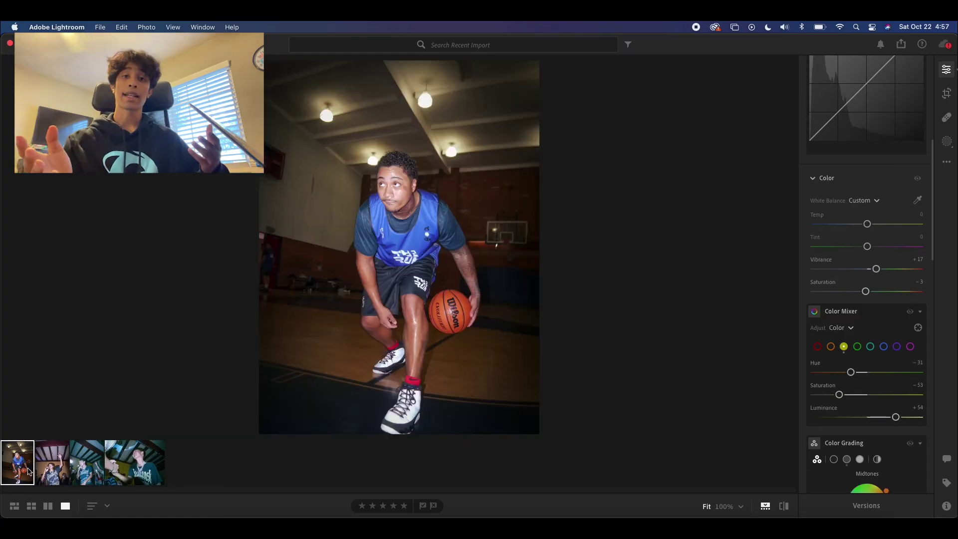